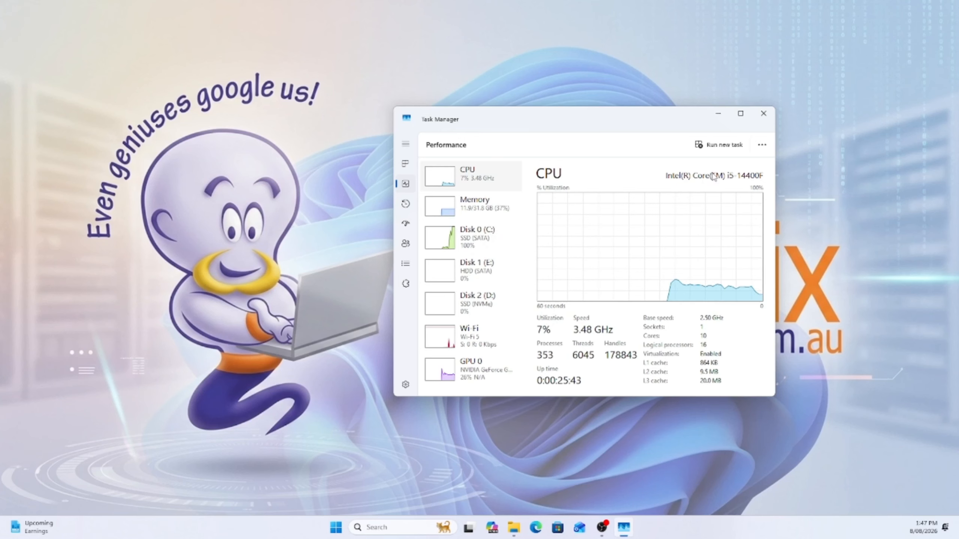
Close Task Manager and open Google Chrome in a maximized window.
click(770, 118)
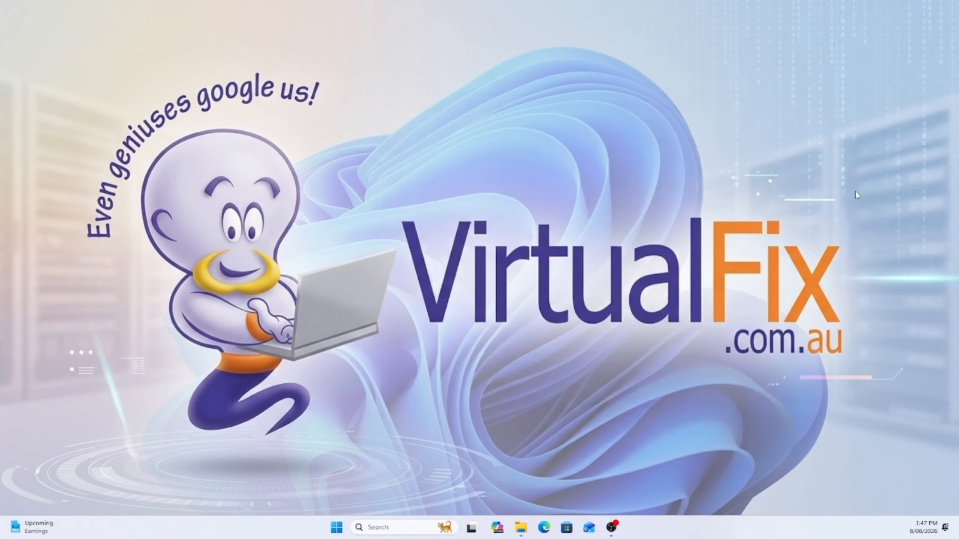
click(346, 528)
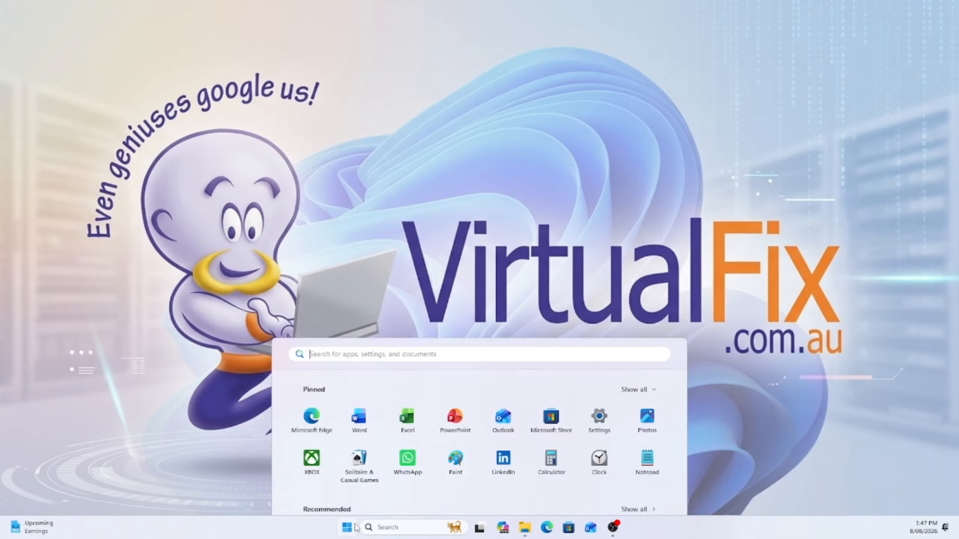
text(goog)
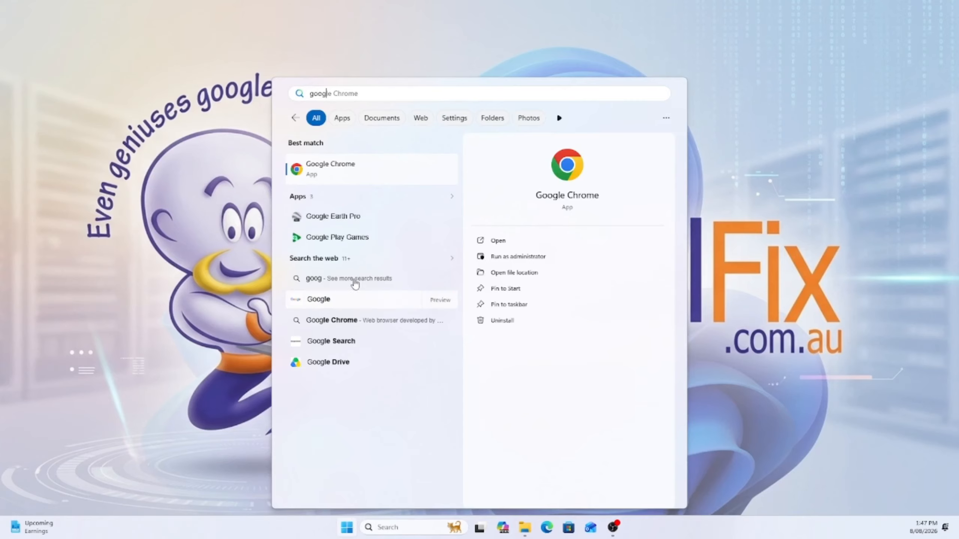
click(364, 170)
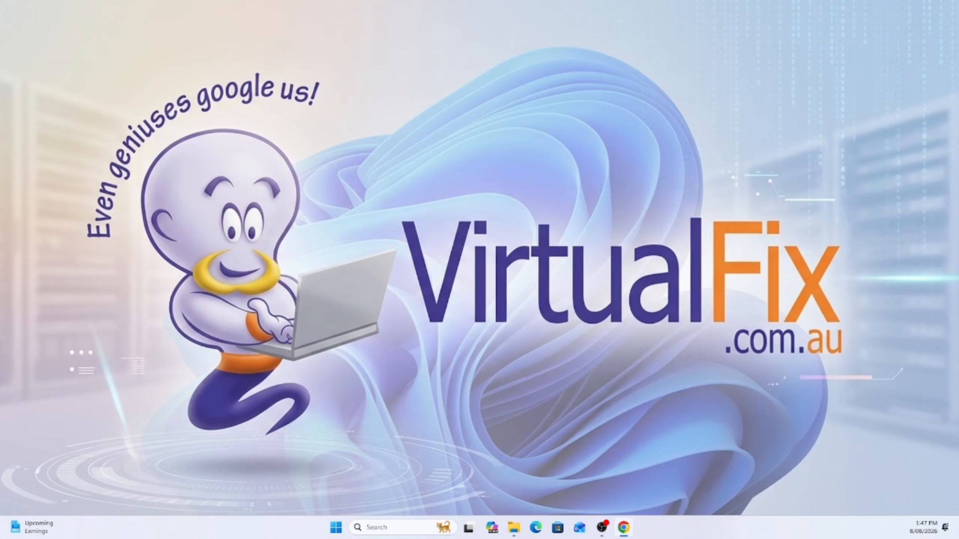
drag(958, 114, 452, 27)
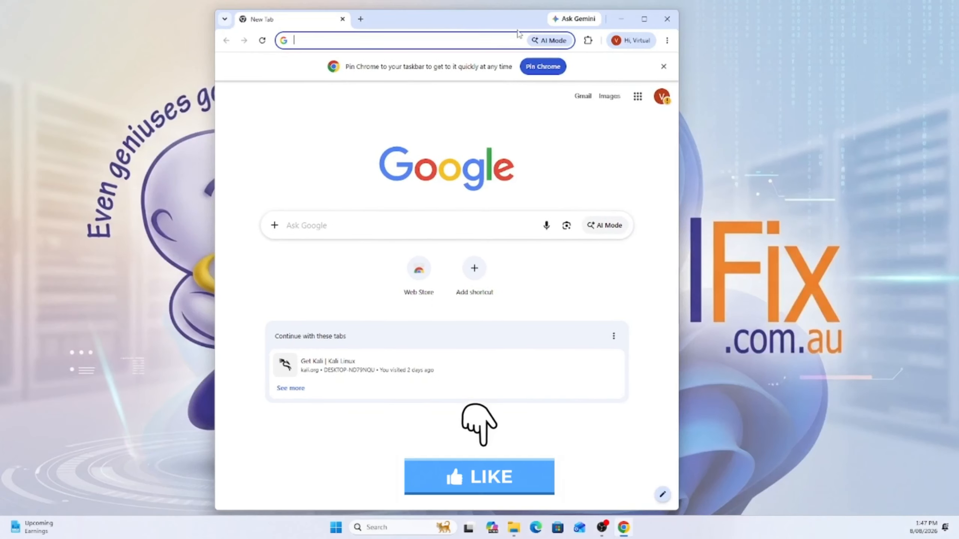
click(644, 18)
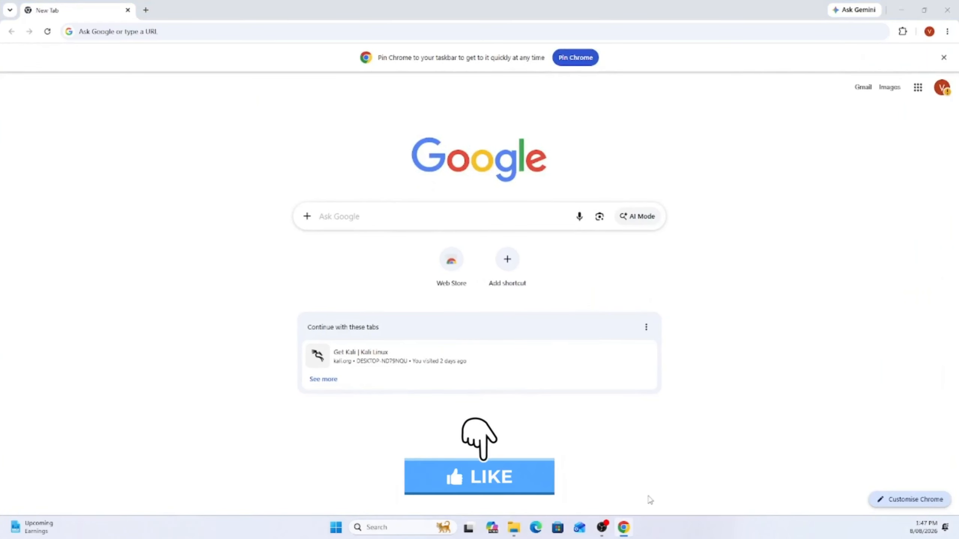
Pin Google Chrome to the taskbar.
right_click(624, 527)
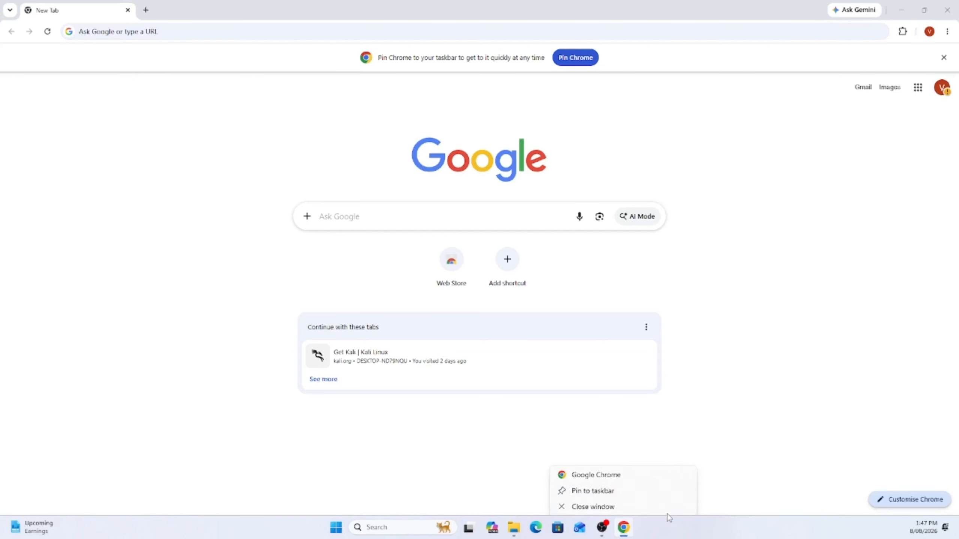
click(605, 484)
Search the web for "virtualbox download" and open the Downloads page on virtualbox.org.
click(420, 31)
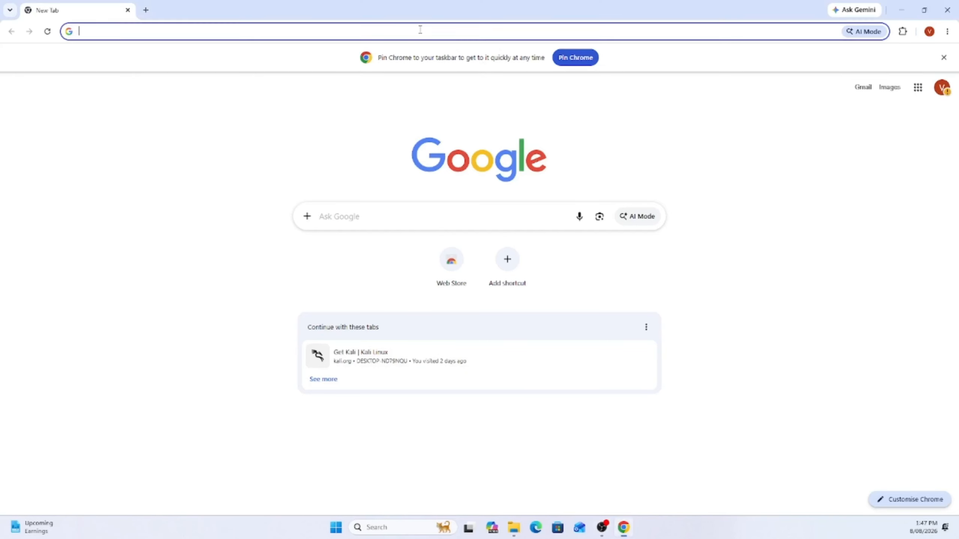
text(virtu)
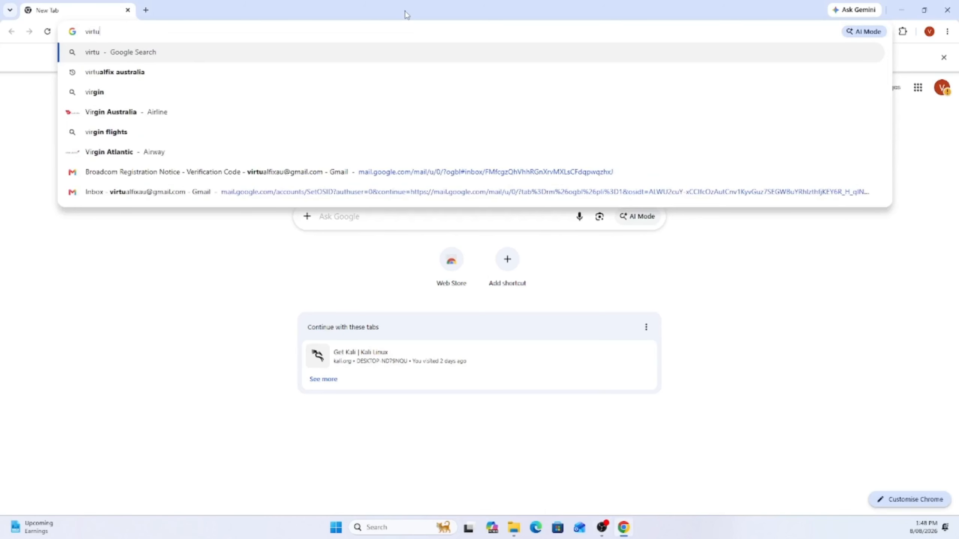
text(lbox)
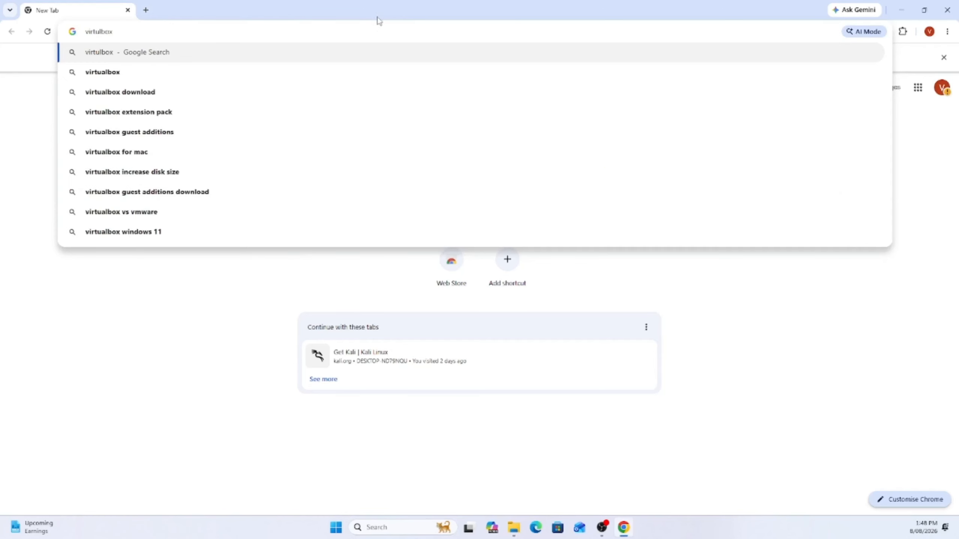
click(159, 92)
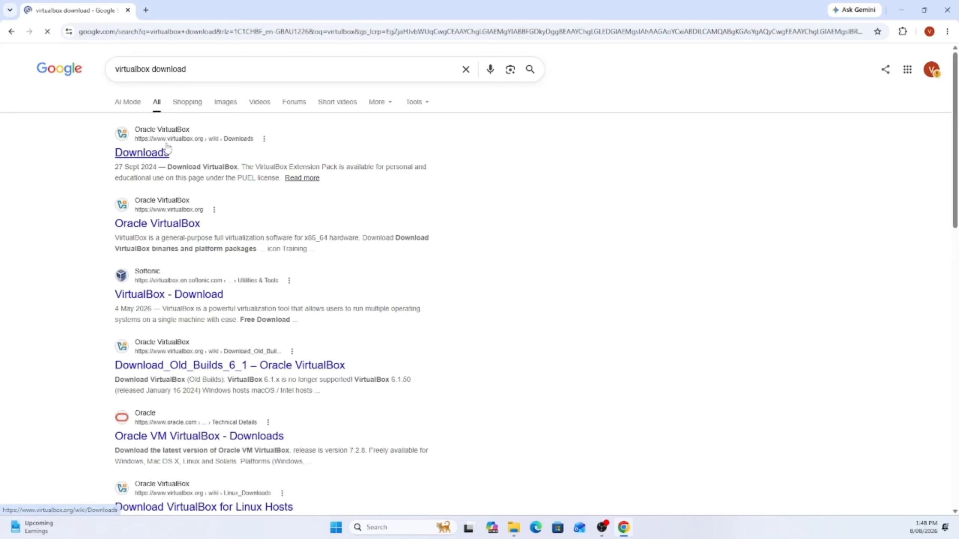
click(148, 155)
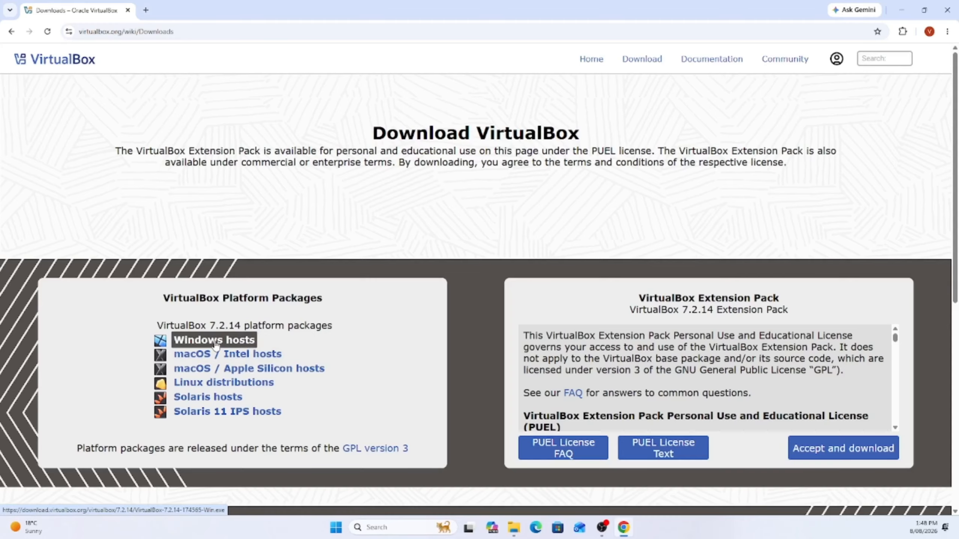
Download the VirtualBox 7.2.14 platform package for Windows hosts and show the downloaded file in its folder.
drag(208, 323, 330, 333)
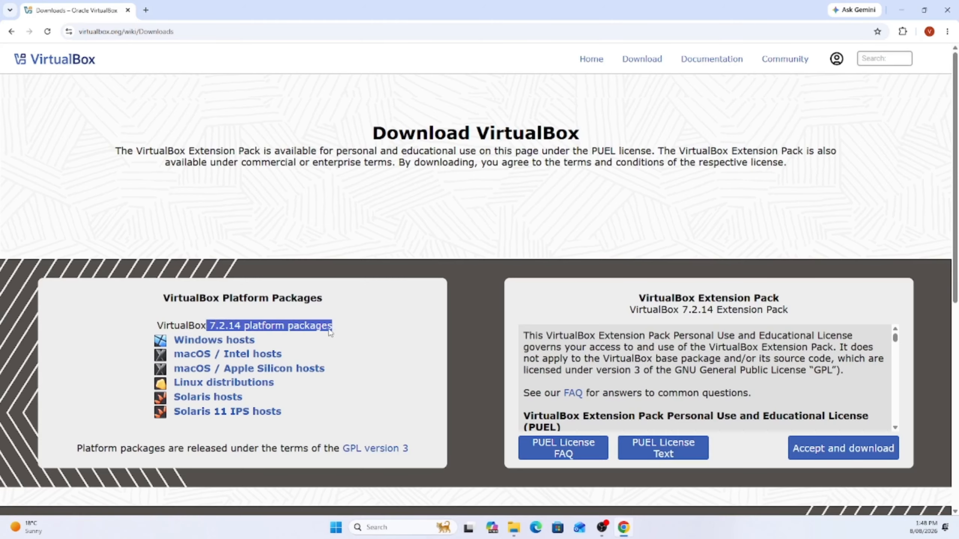
click(224, 342)
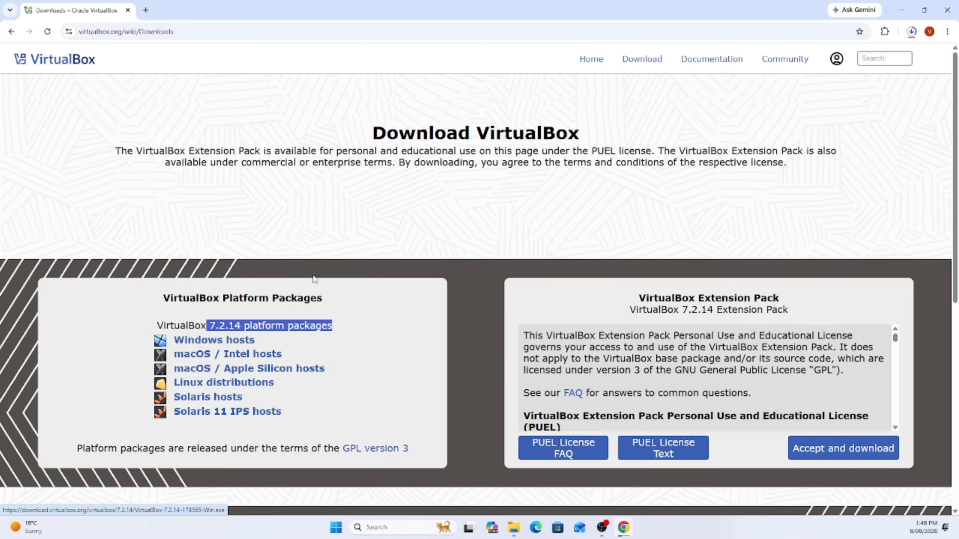
click(912, 31)
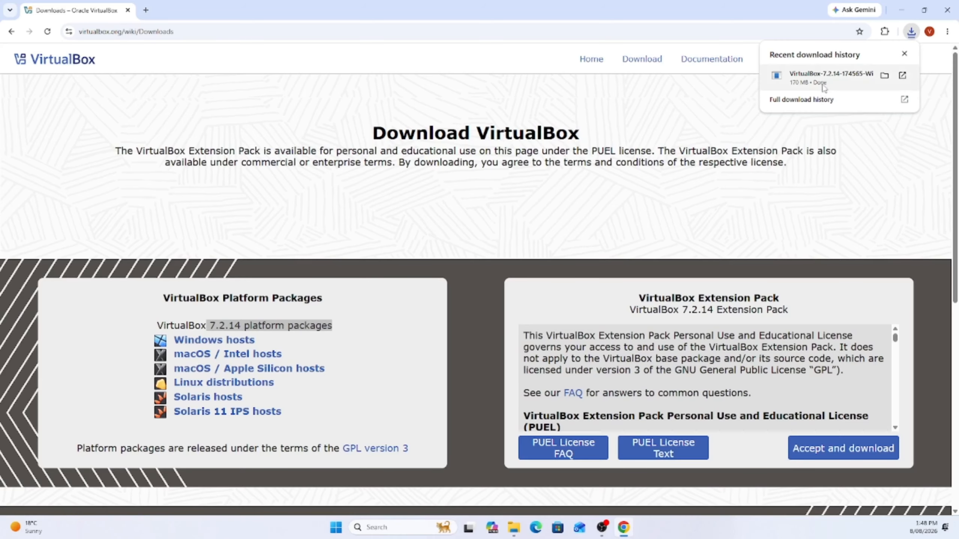
click(883, 77)
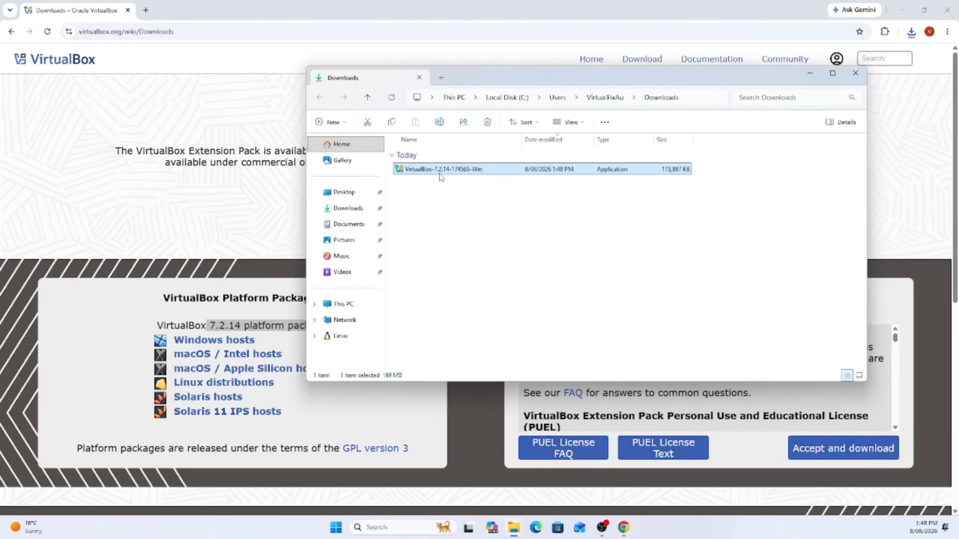
Run the downloaded VirtualBox 7.2.14 installer and accept the terms of the license agreement.
double_click(441, 169)
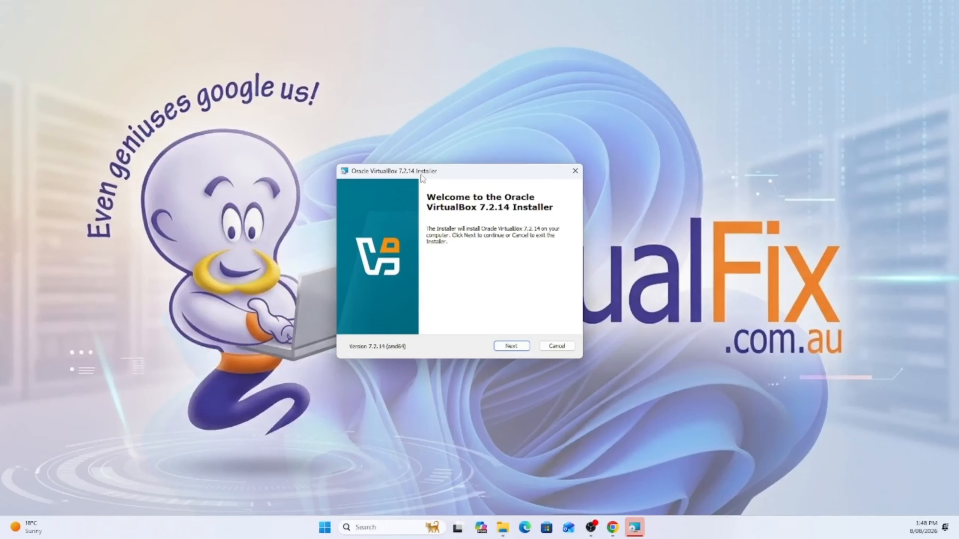
click(511, 346)
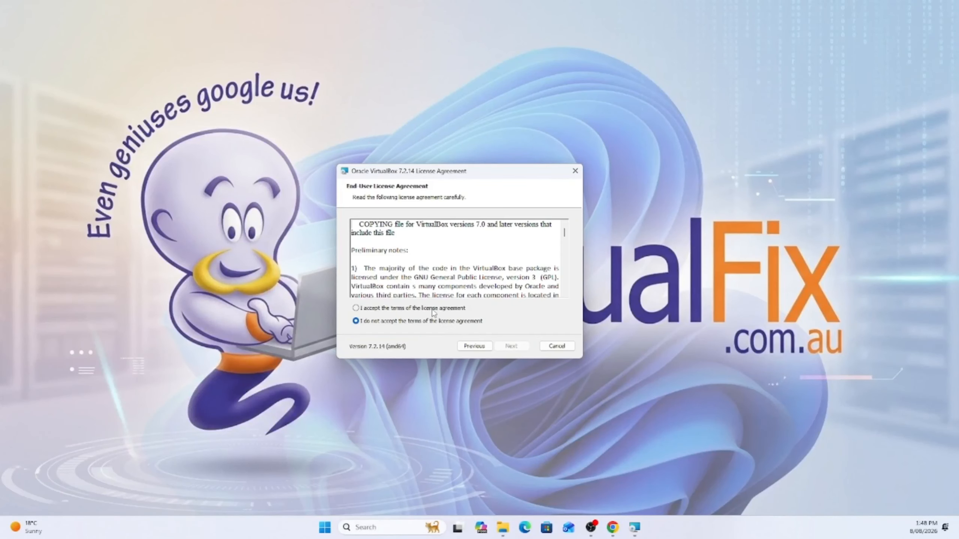
click(432, 309)
click(512, 346)
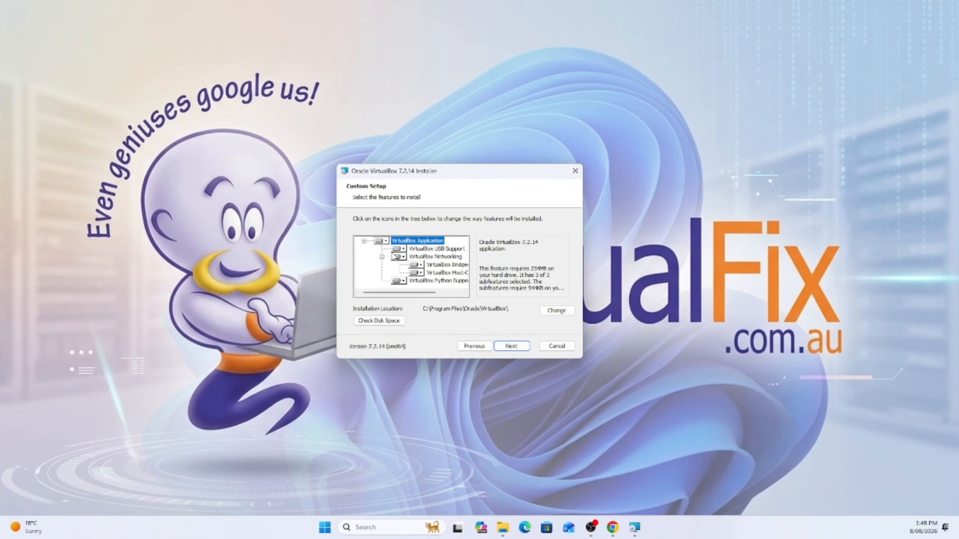
Keep the default features and location, agree to the network disconnection and missing dependencies, and start the installation with a desktop shortcut and .ova/.ovf association.
click(395, 321)
click(517, 347)
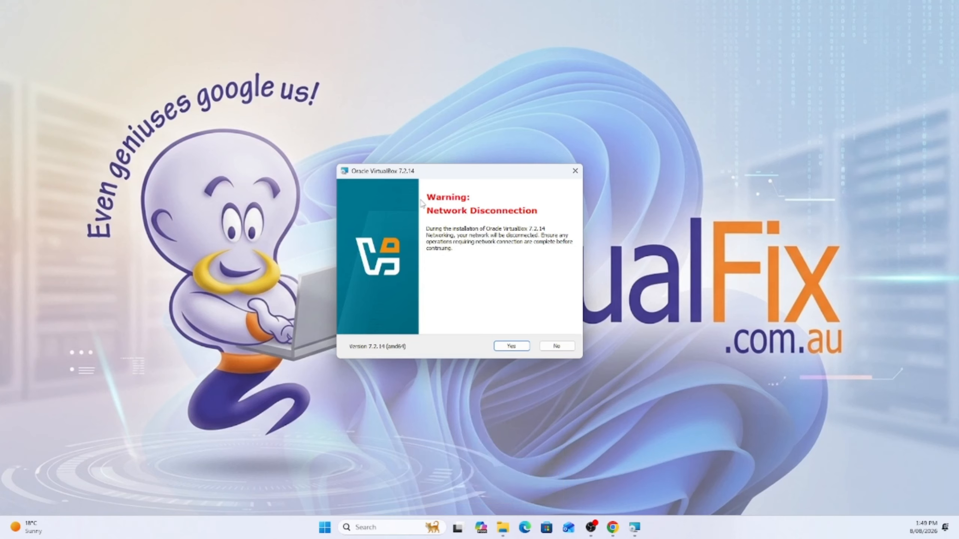
click(510, 347)
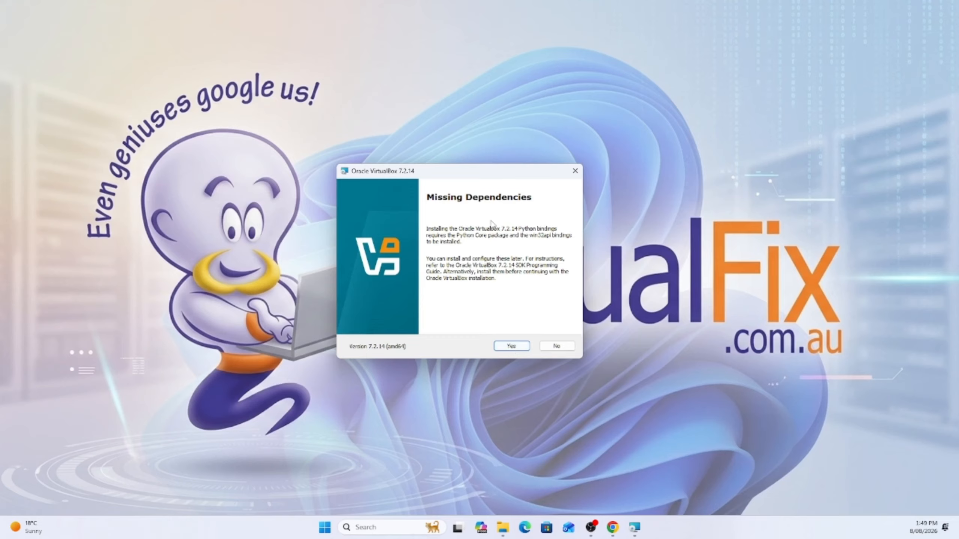
click(512, 347)
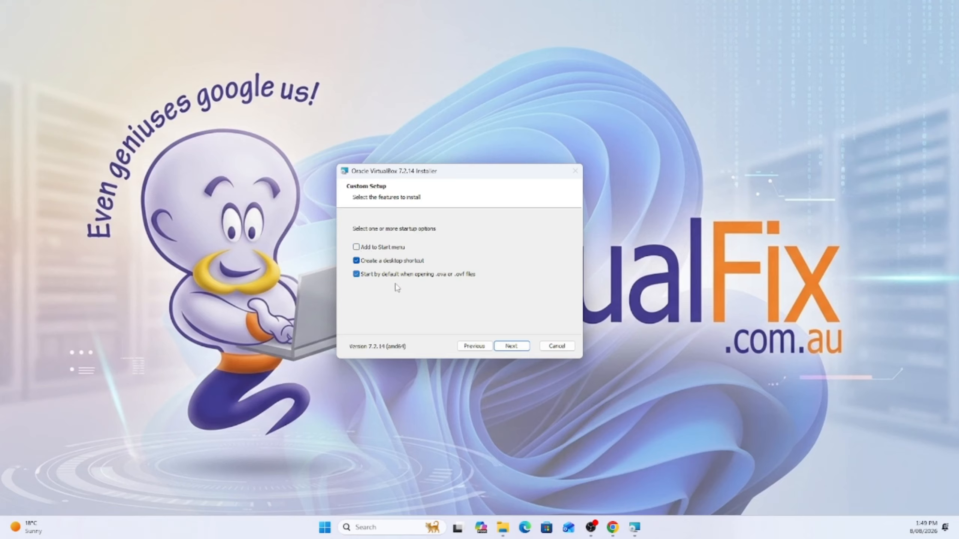
click(507, 345)
click(521, 347)
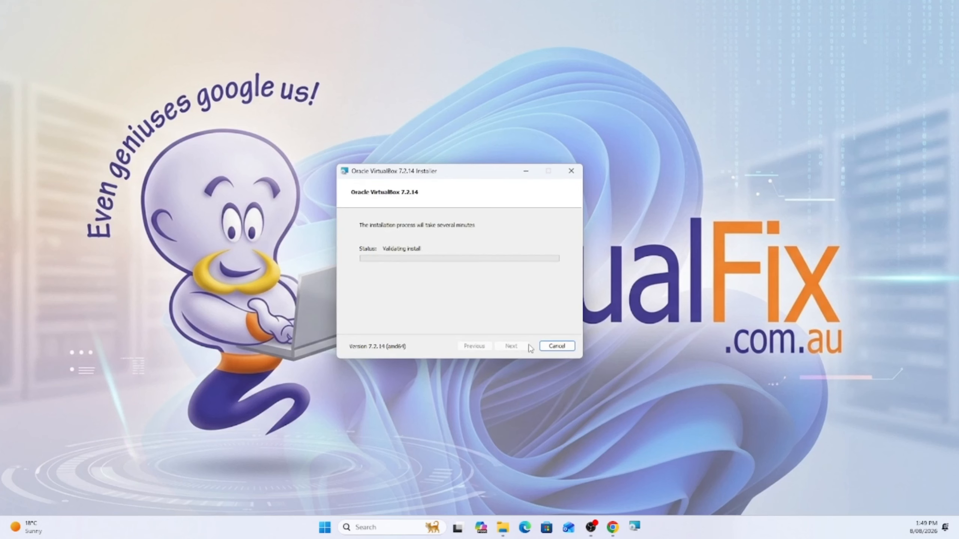
Open the desktop's personalization settings while VirtualBox installs.
right_click(690, 237)
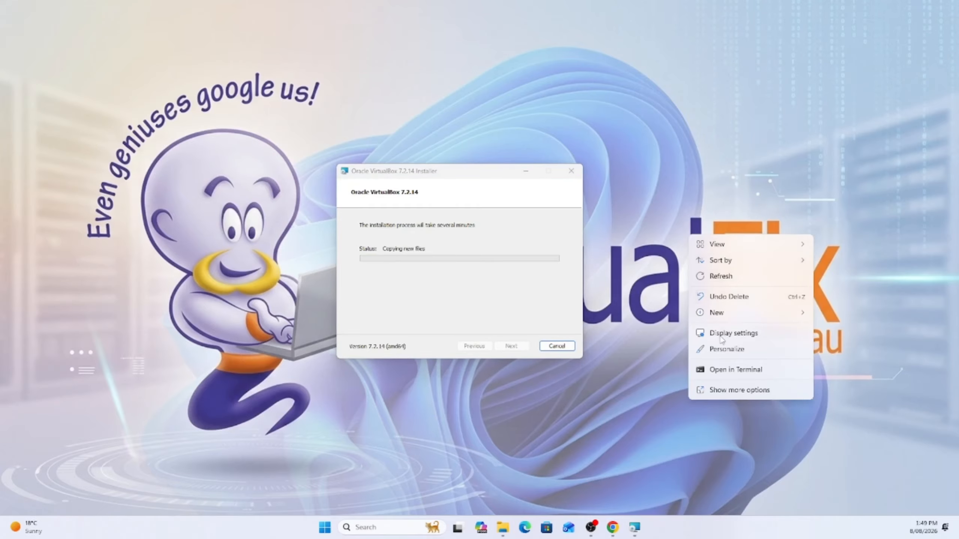
click(722, 350)
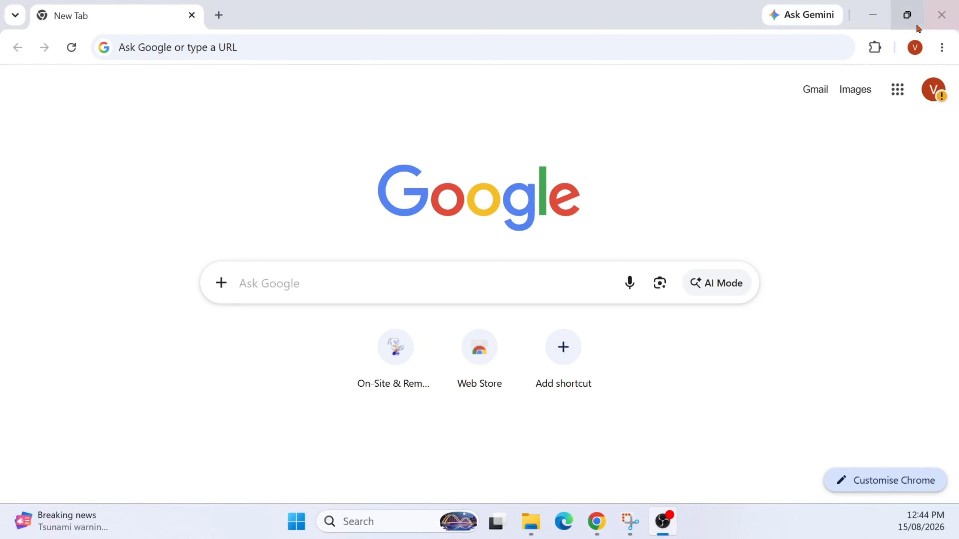
Minimize the browser and launch Oracle VirtualBox from its desktop shortcut.
click(872, 15)
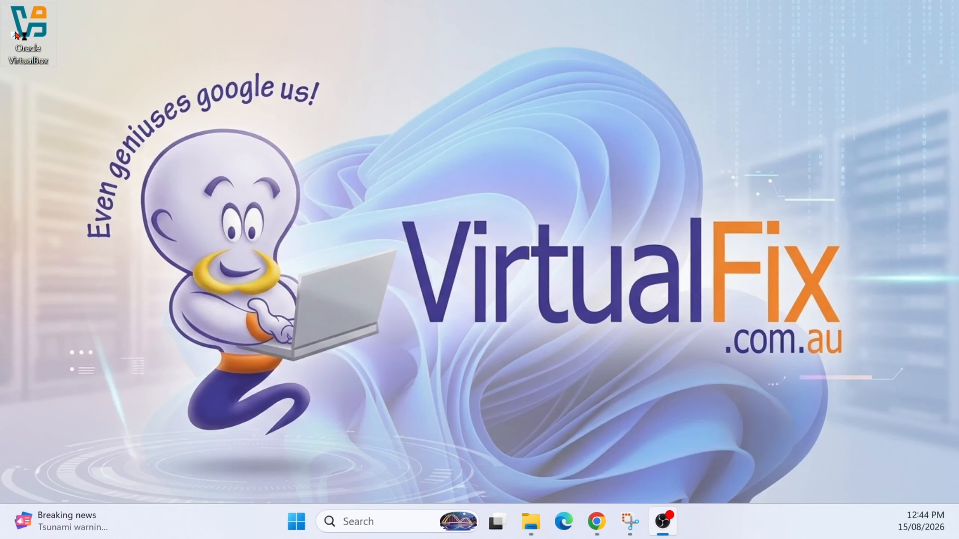
double_click(27, 66)
Switch to Google Chrome, search for "ubuntu download", and open the Download Ubuntu Desktop page on ubuntu.com.
click(596, 521)
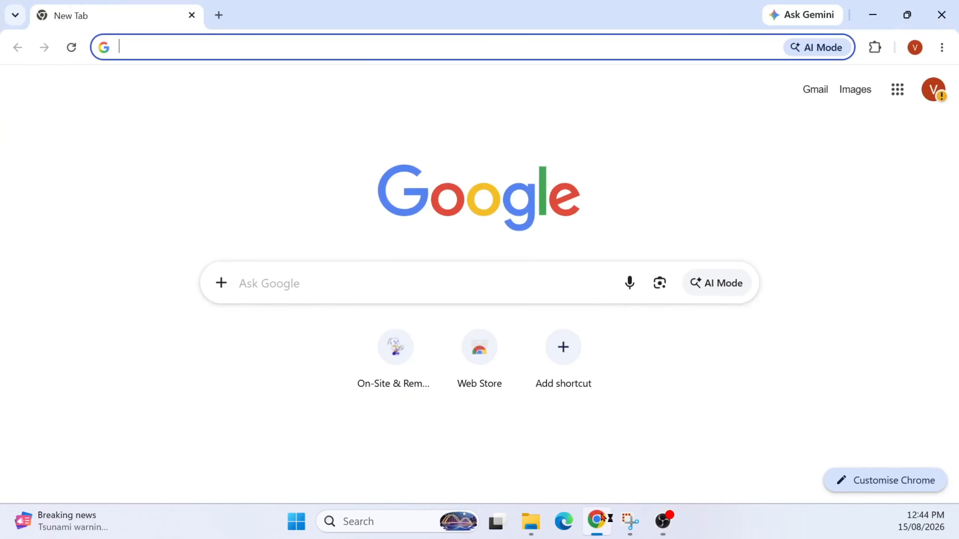
click(409, 49)
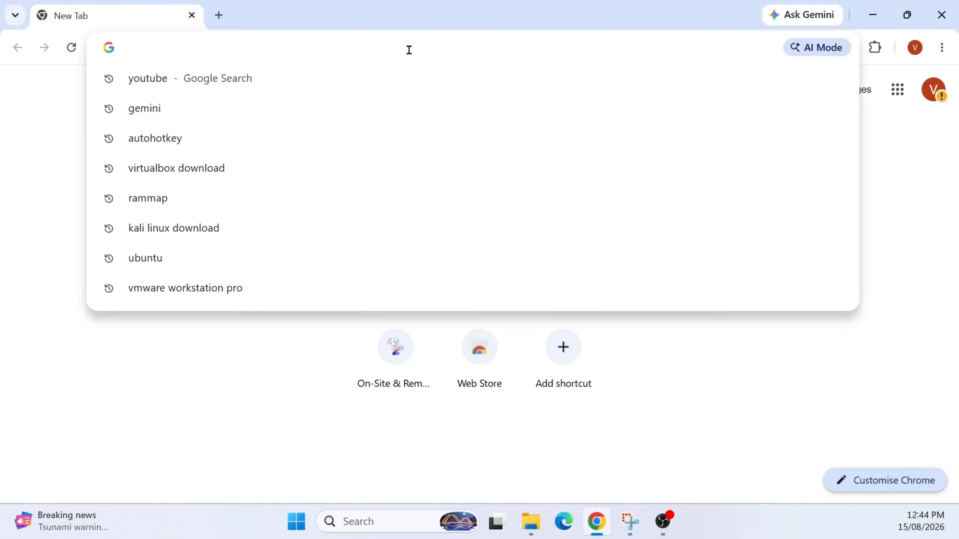
text(ubuntu)
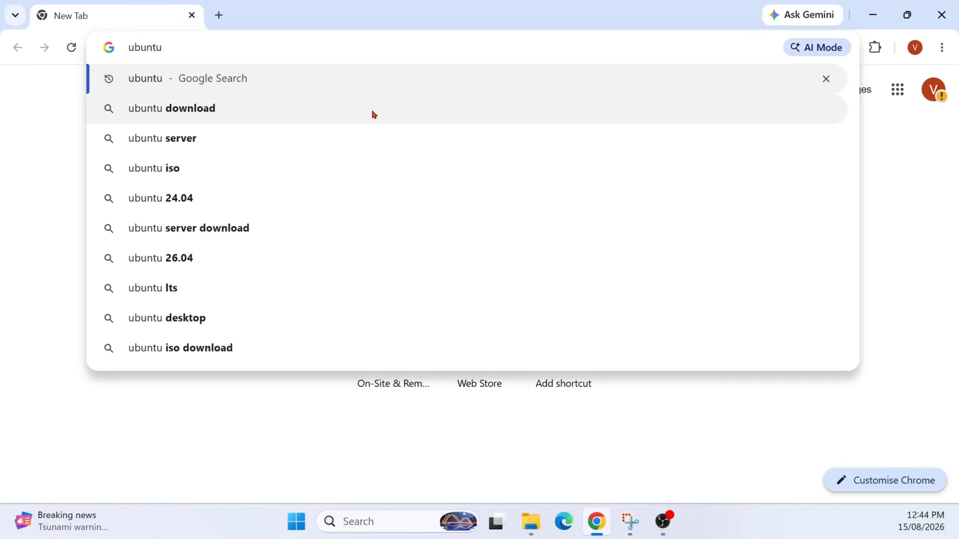
click(194, 110)
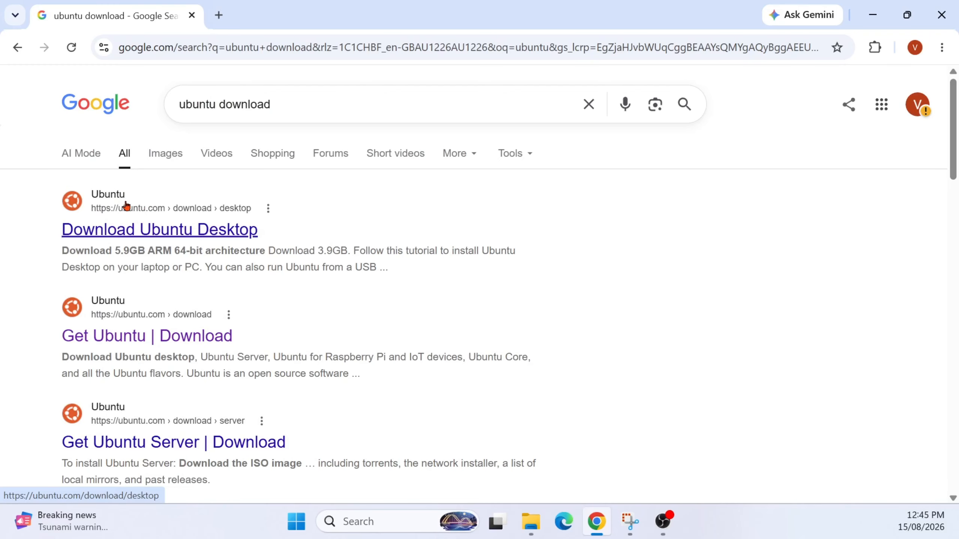
click(138, 232)
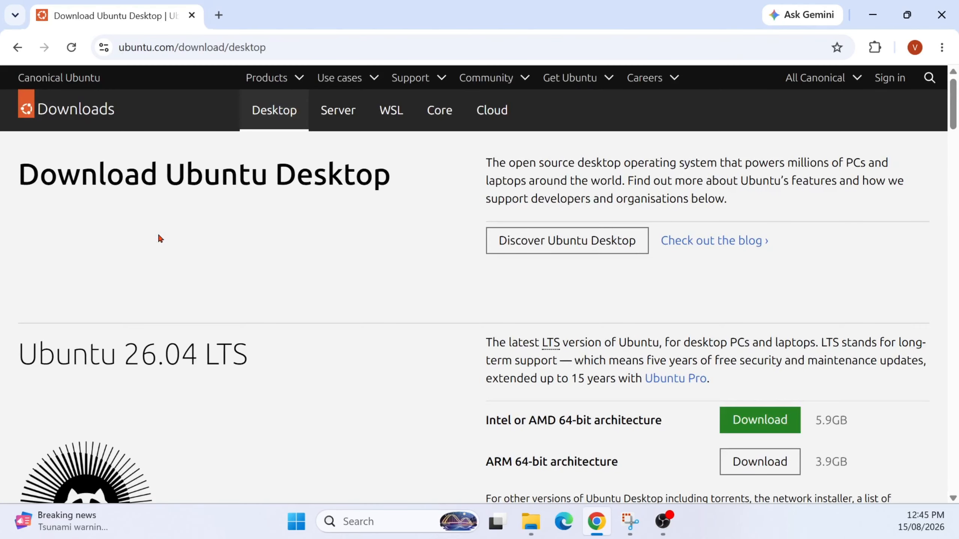
Review the Ubuntu 26.04 LTS download options and display its system requirements.
scroll(733, 268, down, 2)
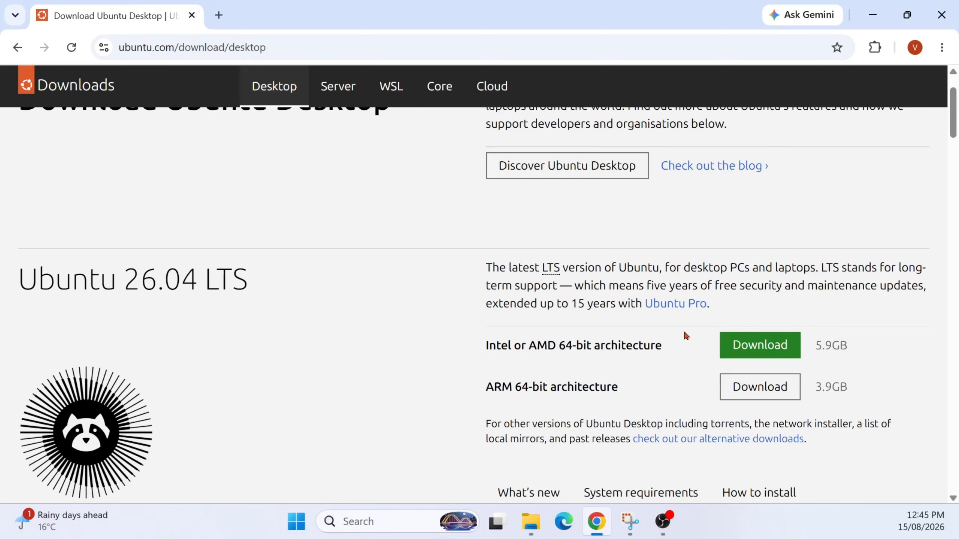
scroll(689, 306, up, 2)
scroll(464, 362, down, 4)
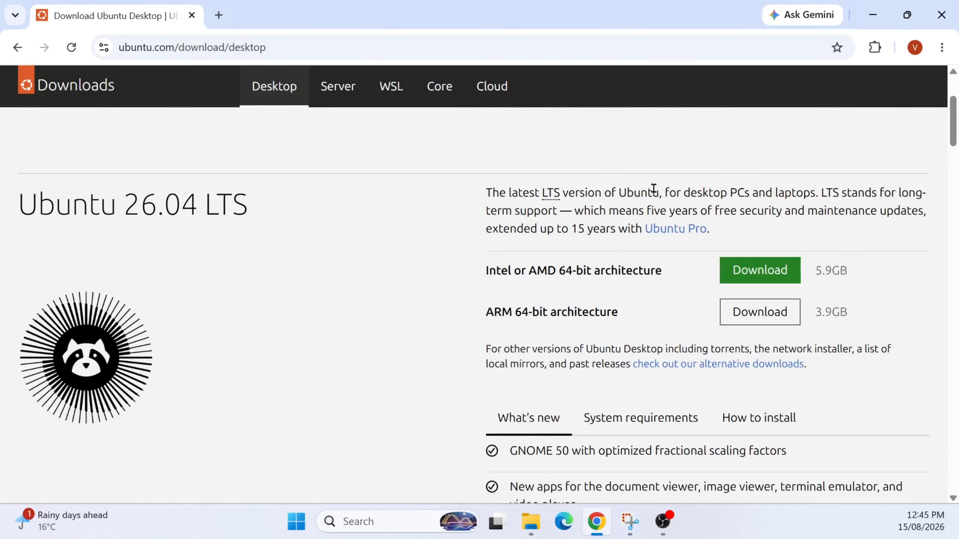
scroll(498, 252, down, 2)
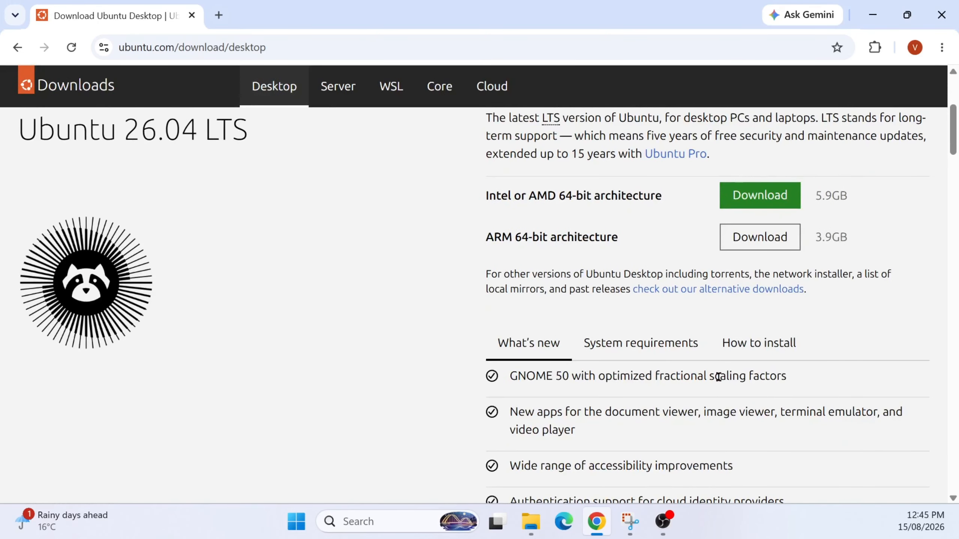
click(642, 345)
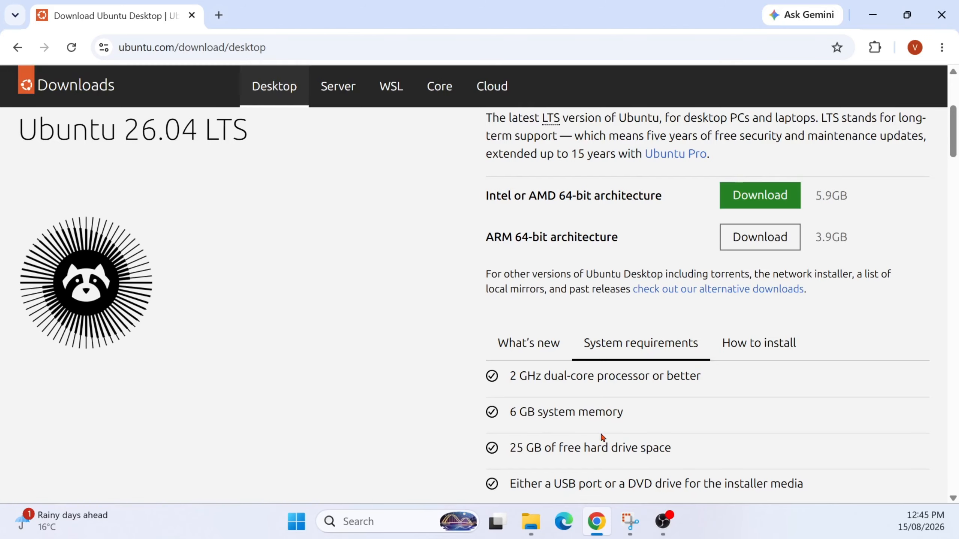
Check the memory and free disk space requirements, and download Ubuntu 26.04 LTS for Intel or AMD 64-bit architecture.
drag(625, 413, 481, 418)
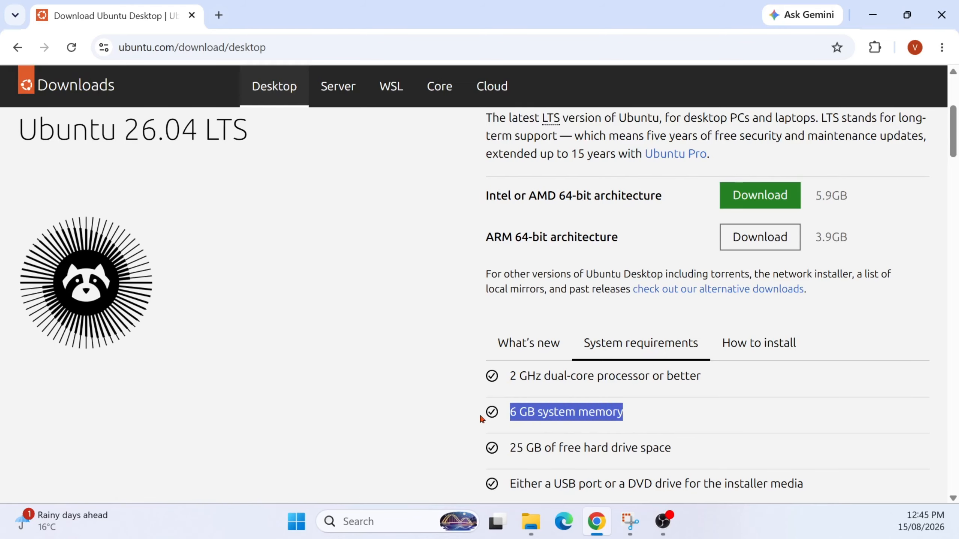
scroll(636, 378, down, 2)
drag(492, 374, 711, 366)
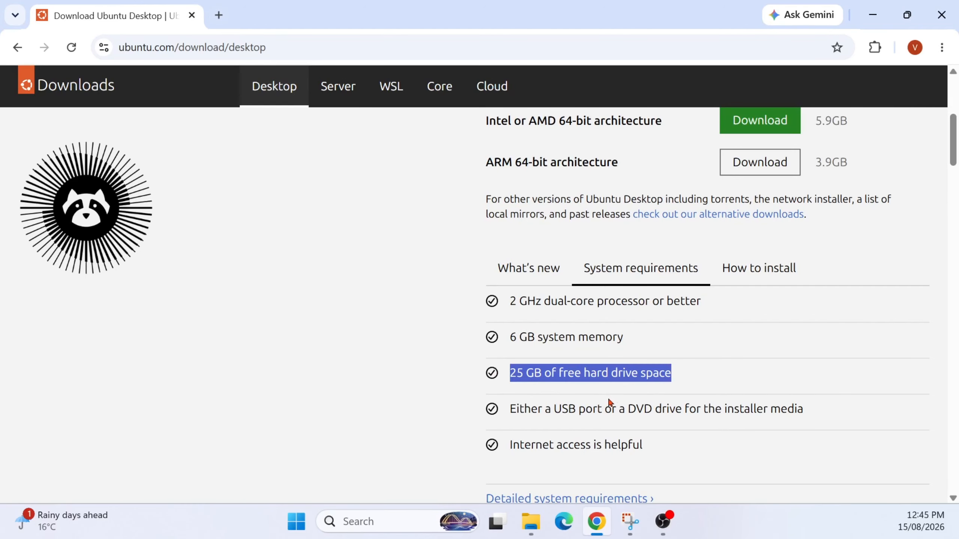
scroll(628, 382, down, 4)
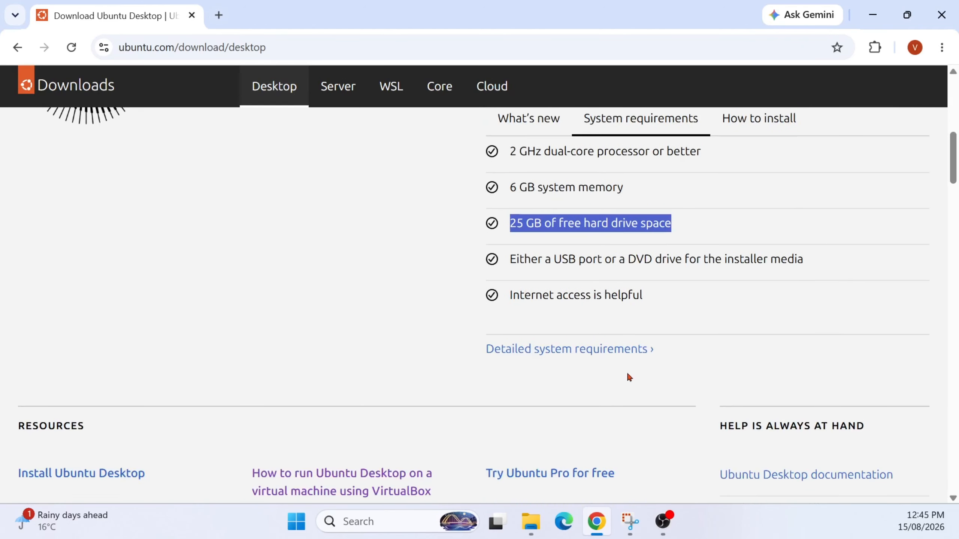
scroll(627, 361, up, 6)
scroll(628, 357, up, 2)
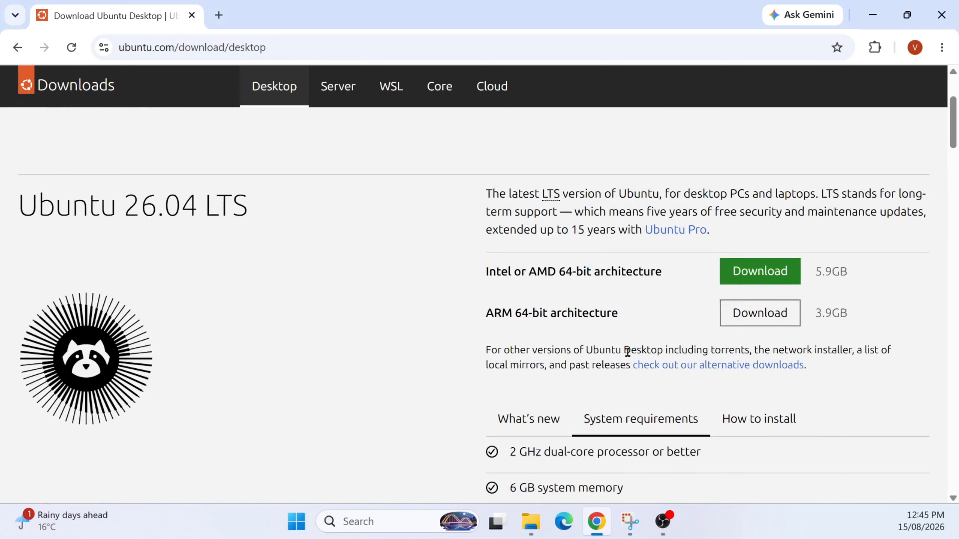
scroll(785, 319, up, 2)
click(785, 355)
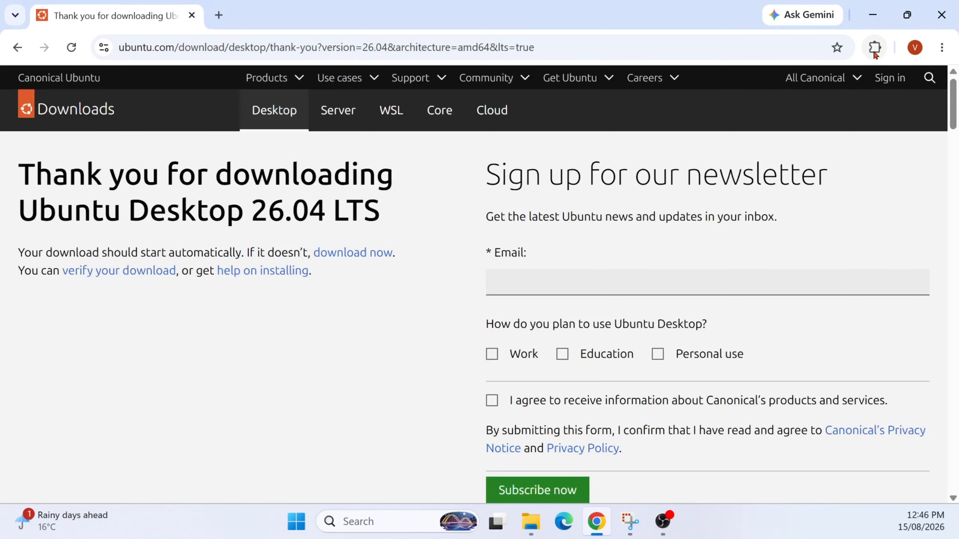
Check the progress of the Ubuntu 26.04 desktop image in the recent download history and minimize the browser.
click(522, 284)
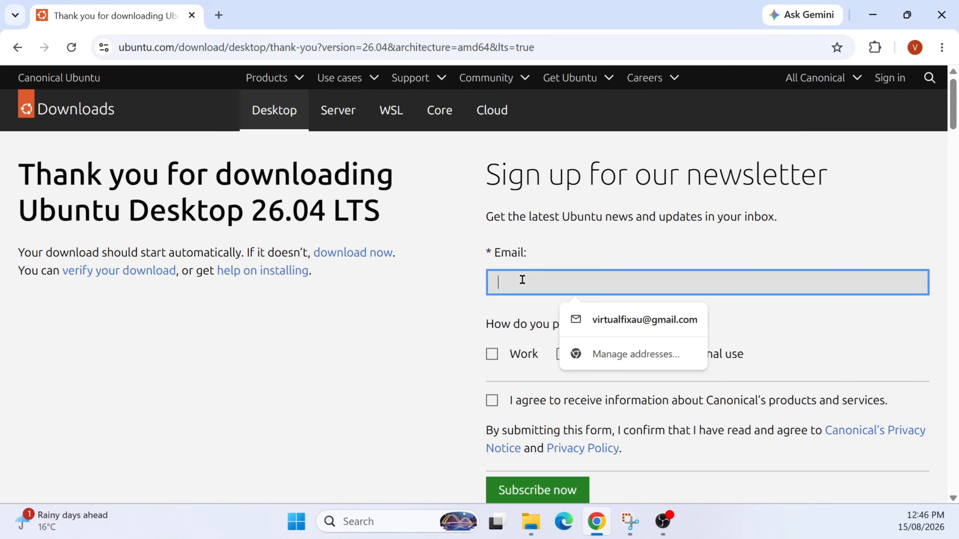
scroll(679, 440, down, 2)
scroll(661, 442, down, 4)
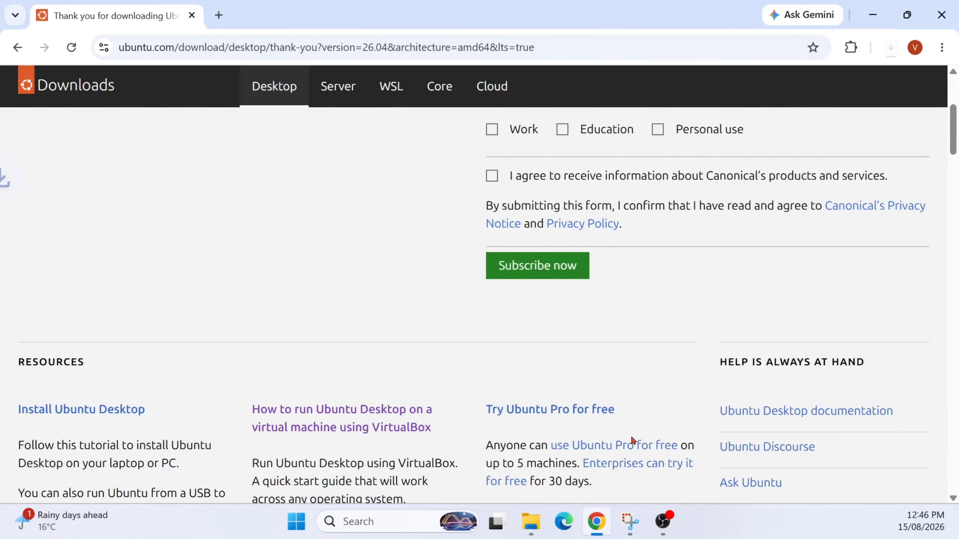
scroll(629, 442, up, 6)
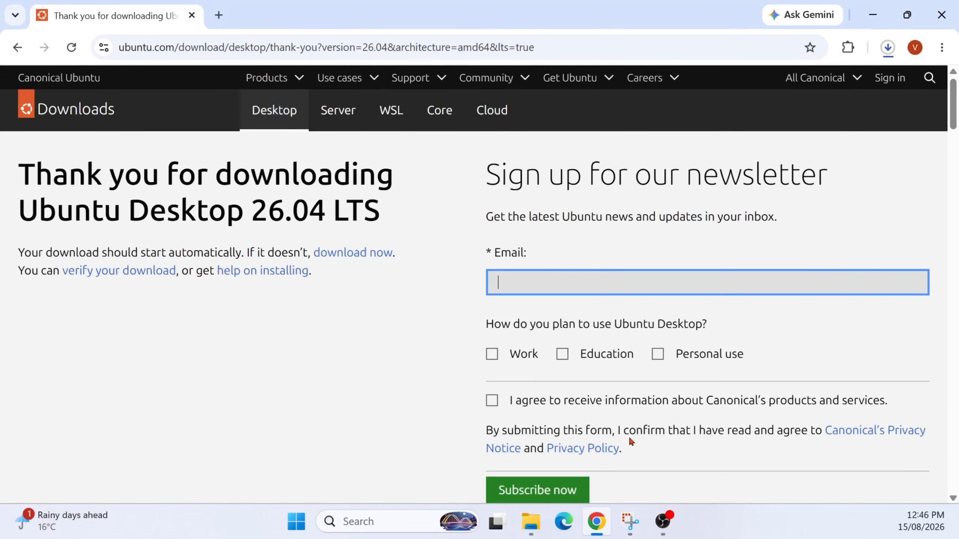
click(889, 47)
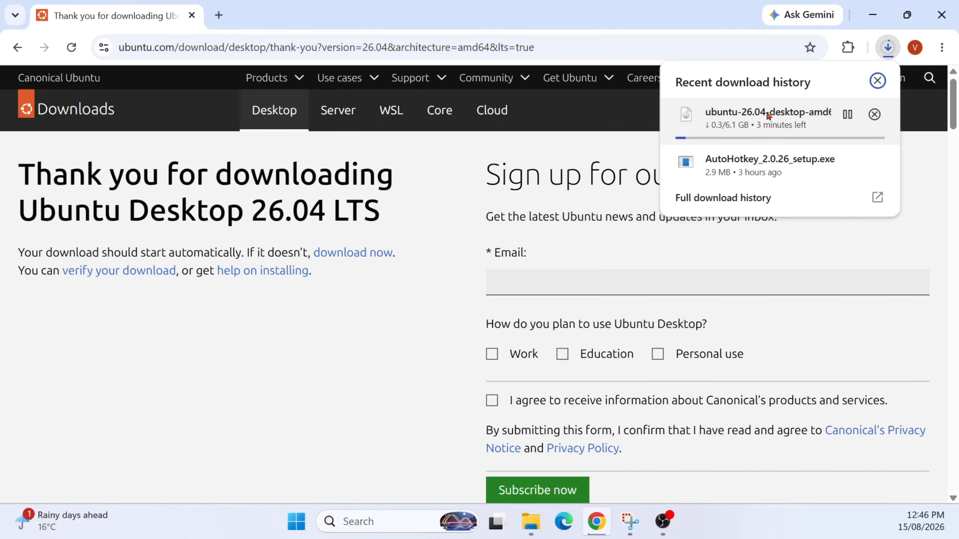
click(877, 10)
click(875, 12)
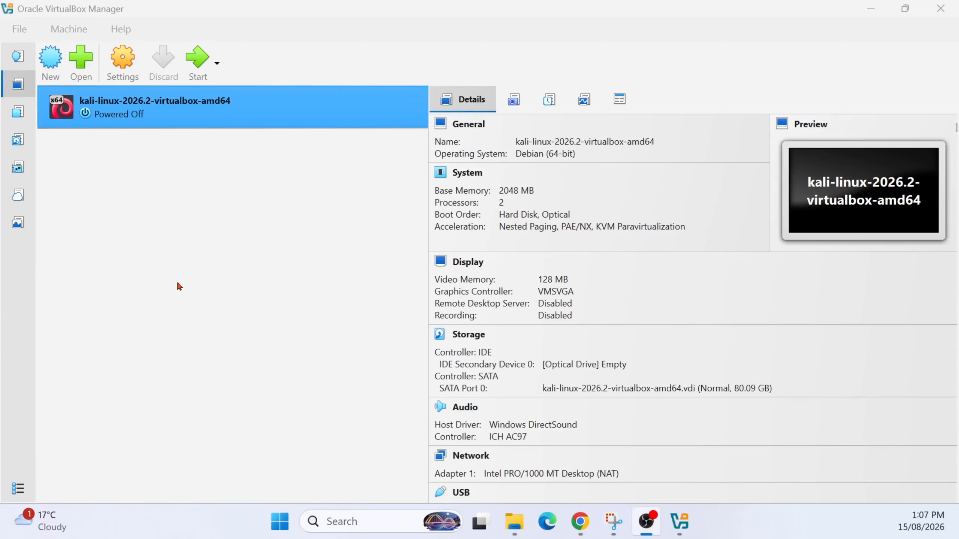
Start creating a new virtual machine in Oracle VirtualBox Manager and name it "Ubuntu 2604".
click(49, 60)
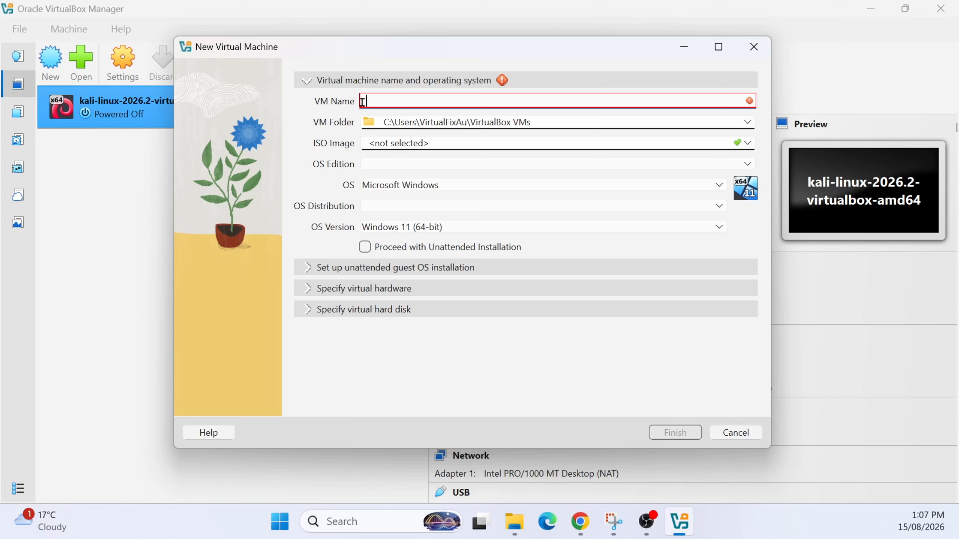
text(Ubuntu26)
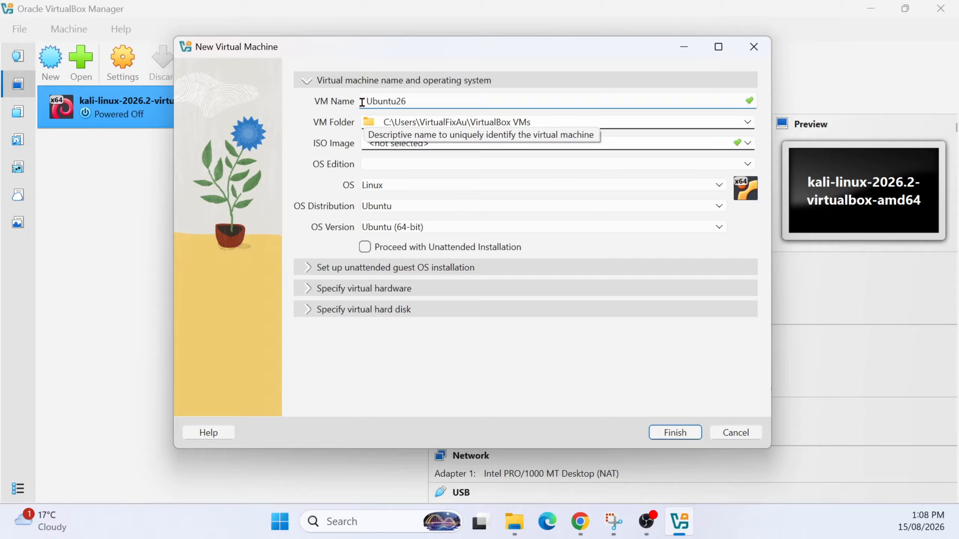
key(BackSpace)
key(BackSpace)
key(BackSpace)
text(04)
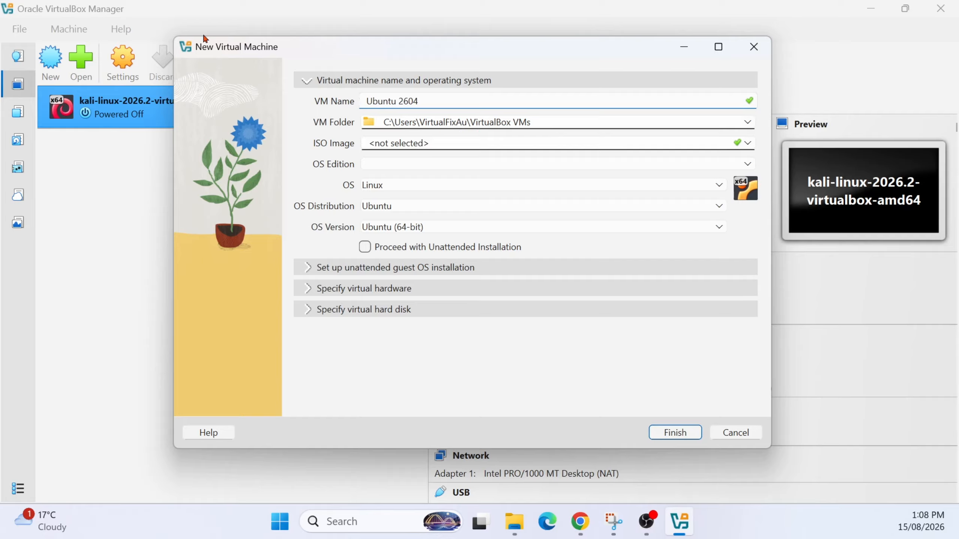
Choose the ubuntu-26.04-desktop-amd64 (1) disc image from the Downloads folder as the virtual machine's ISO image.
drag(551, 123, 377, 123)
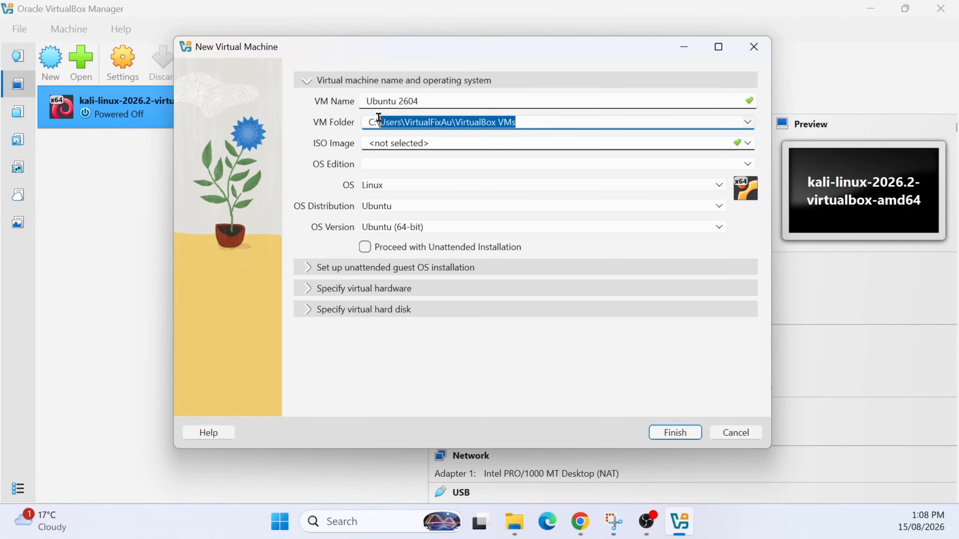
click(397, 141)
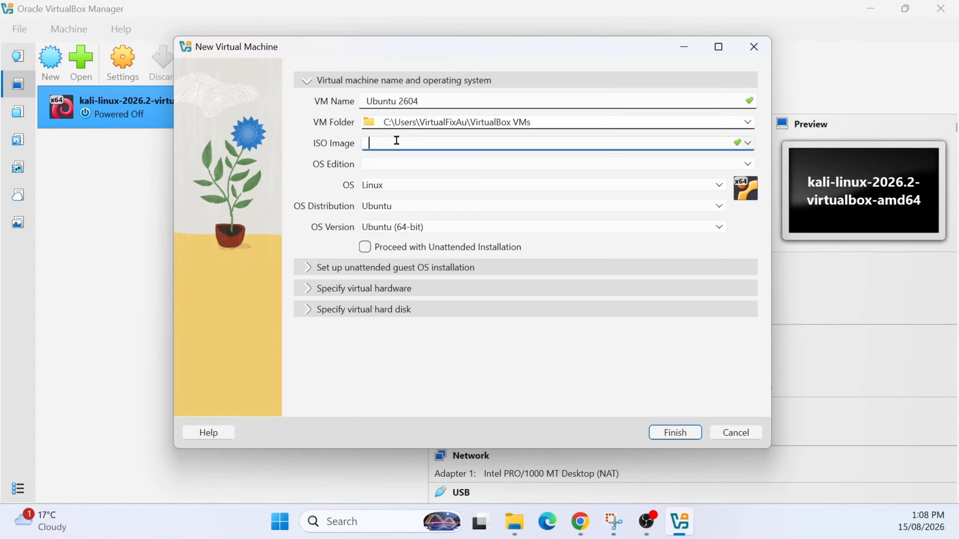
click(746, 144)
click(383, 171)
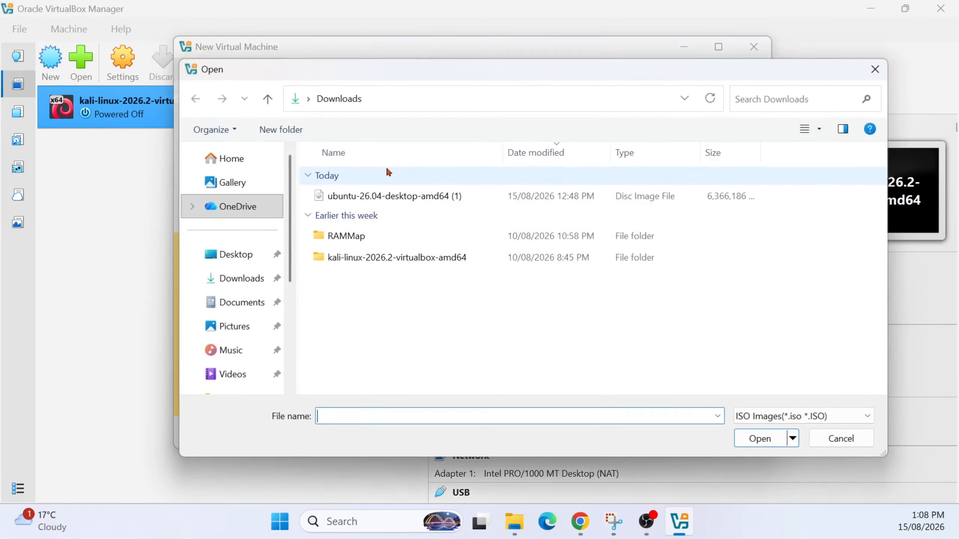
click(353, 197)
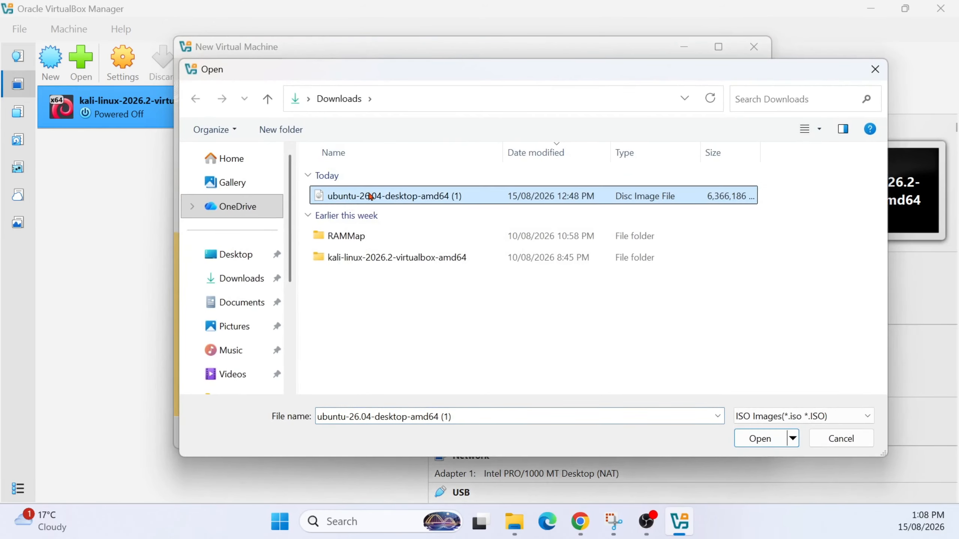
click(740, 438)
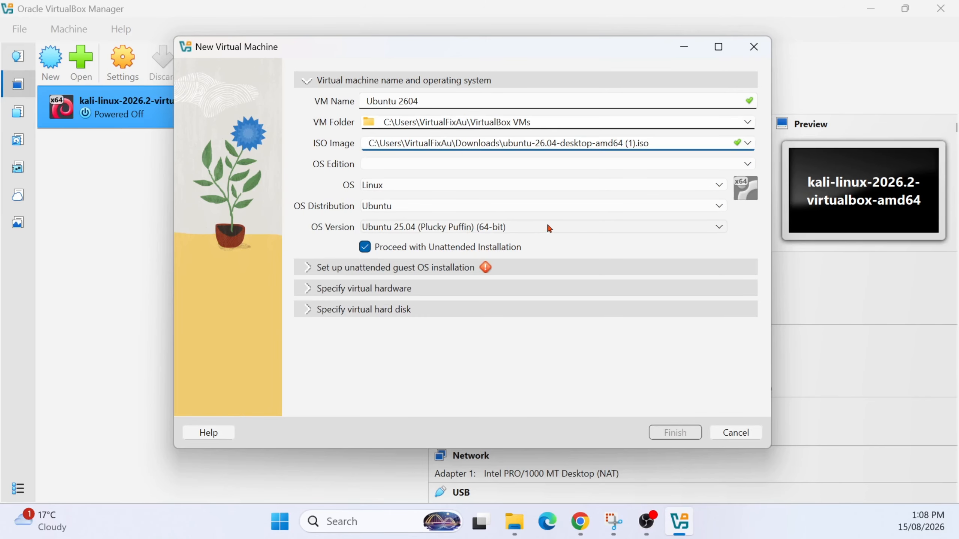
Turn off unattended installation and set the OS version to Ubuntu (64-bit), checking the other versions on offer.
click(365, 248)
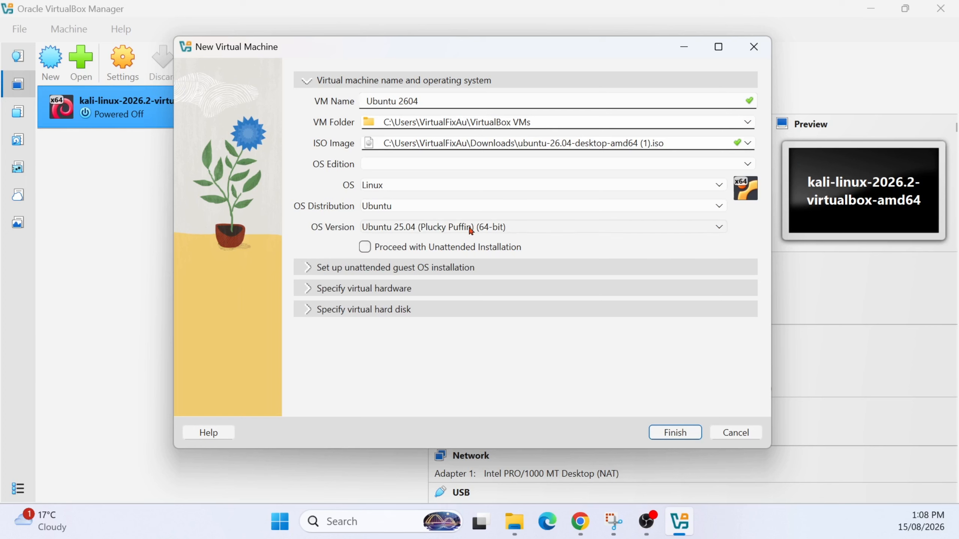
click(445, 227)
scroll(454, 286, up, 10)
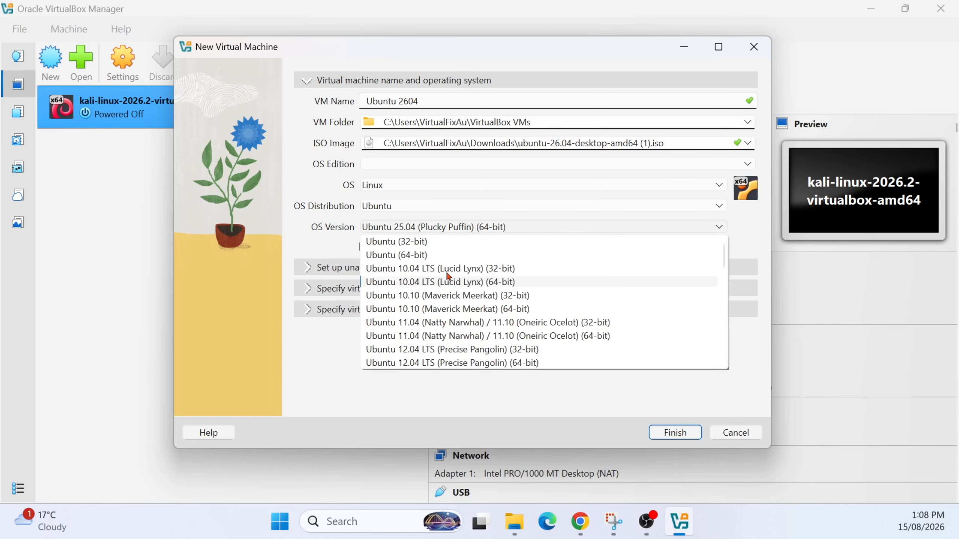
click(429, 255)
click(438, 228)
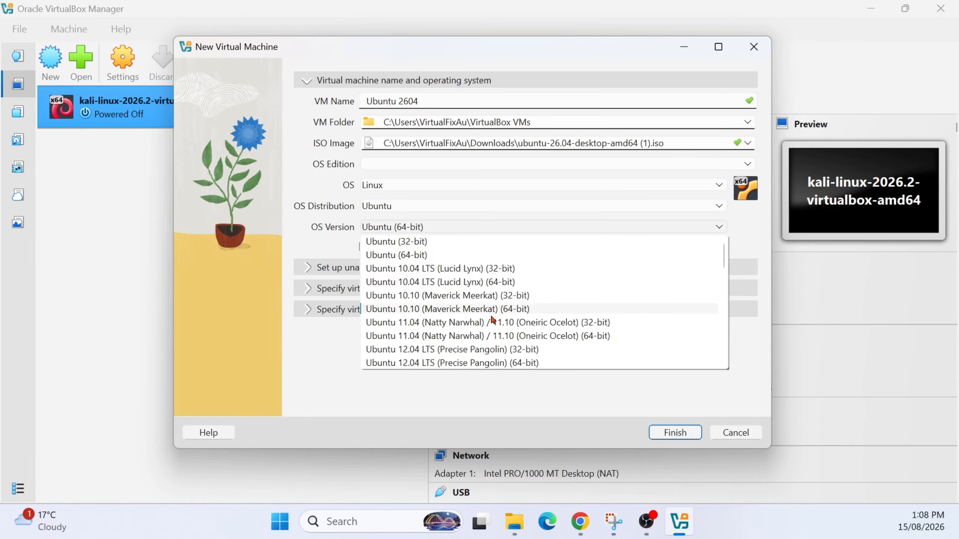
scroll(493, 319, down, 12)
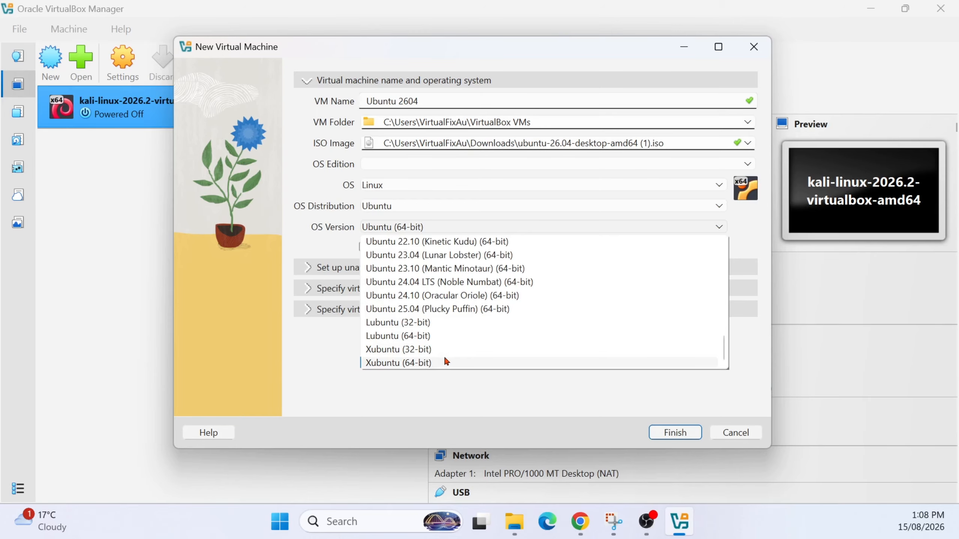
scroll(452, 307, up, 8)
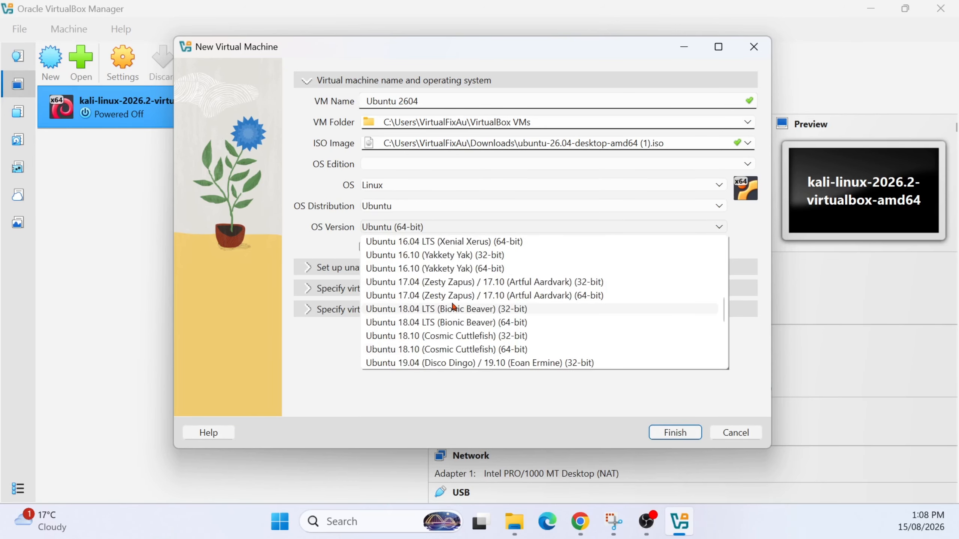
click(331, 239)
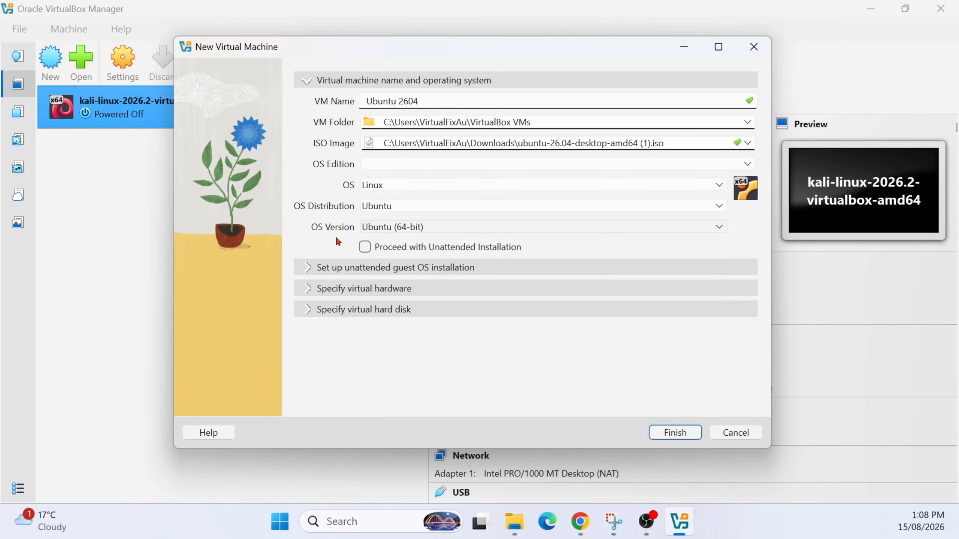
Specify the virtual hardware with 4096 MB of base memory and 2 CPUs.
click(342, 272)
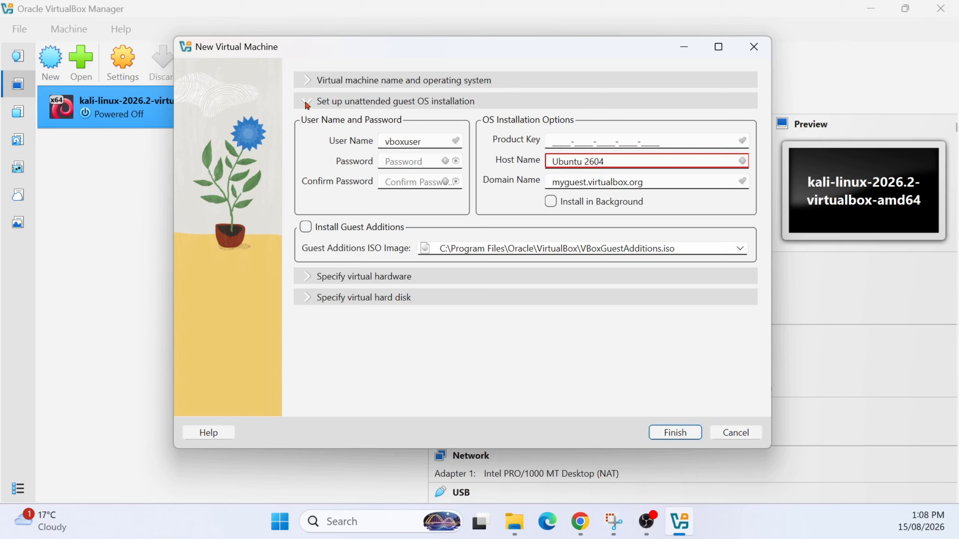
click(311, 276)
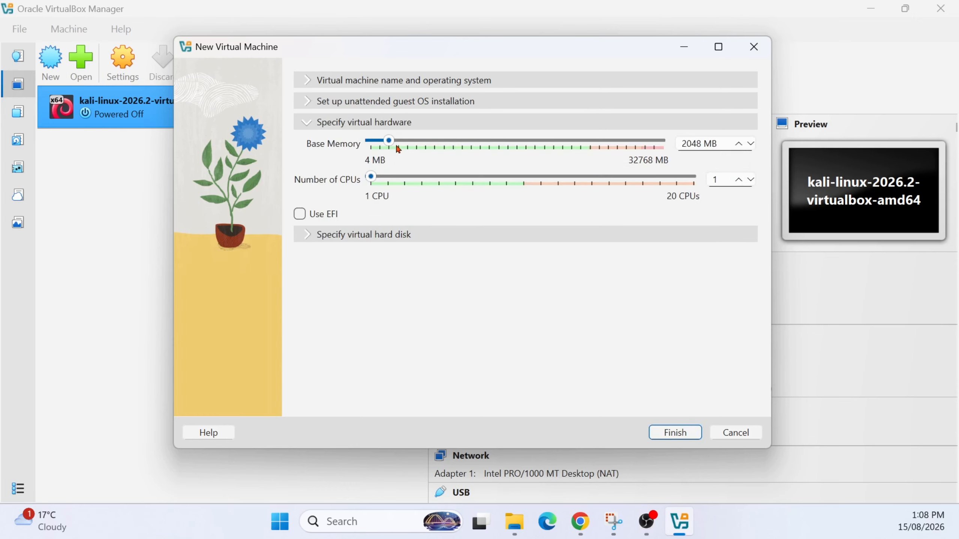
mouse_move(397, 147)
mouse_down()
mouse_move(431, 145)
mouse_move(412, 146)
mouse_up()
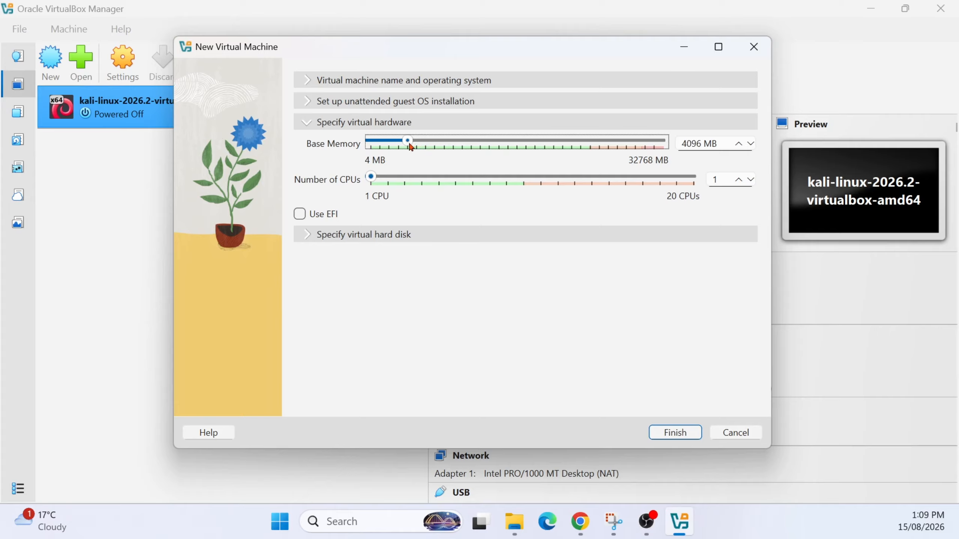
drag(371, 178, 388, 185)
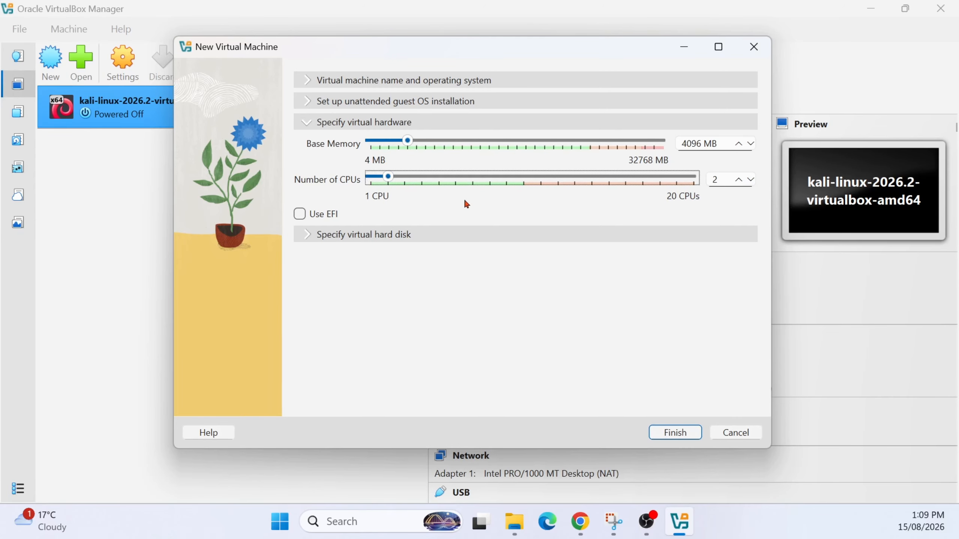
Keep a new 25 GB VDI virtual hard disk for the machine and finish creating it.
click(329, 234)
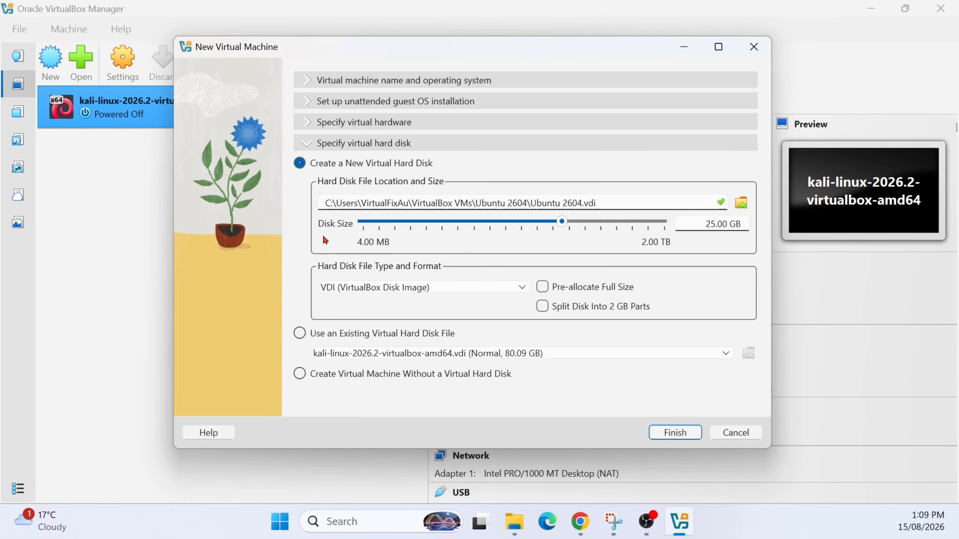
drag(703, 223, 752, 223)
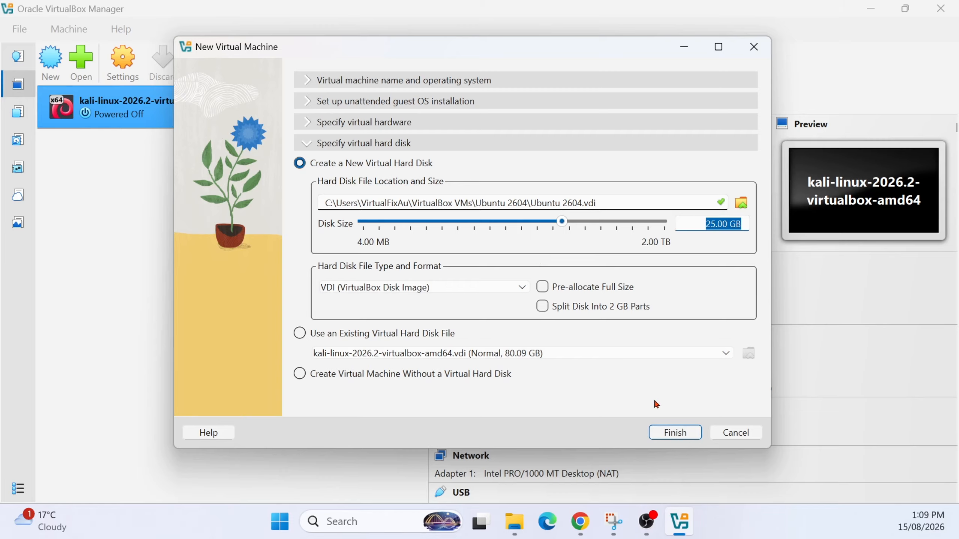
click(666, 438)
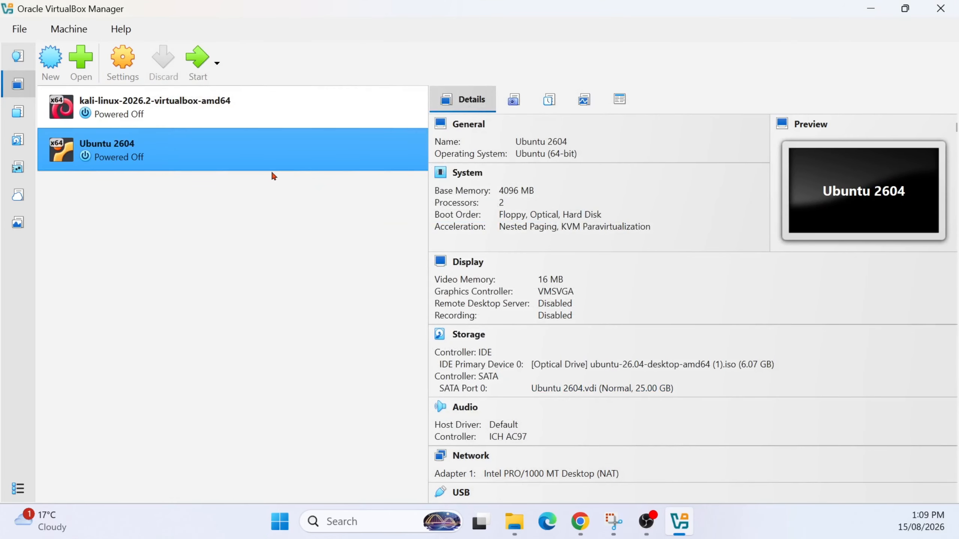
Start the Ubuntu 2604 virtual machine with the "Try or Install Ubuntu" boot entry and enlarge its window.
double_click(139, 158)
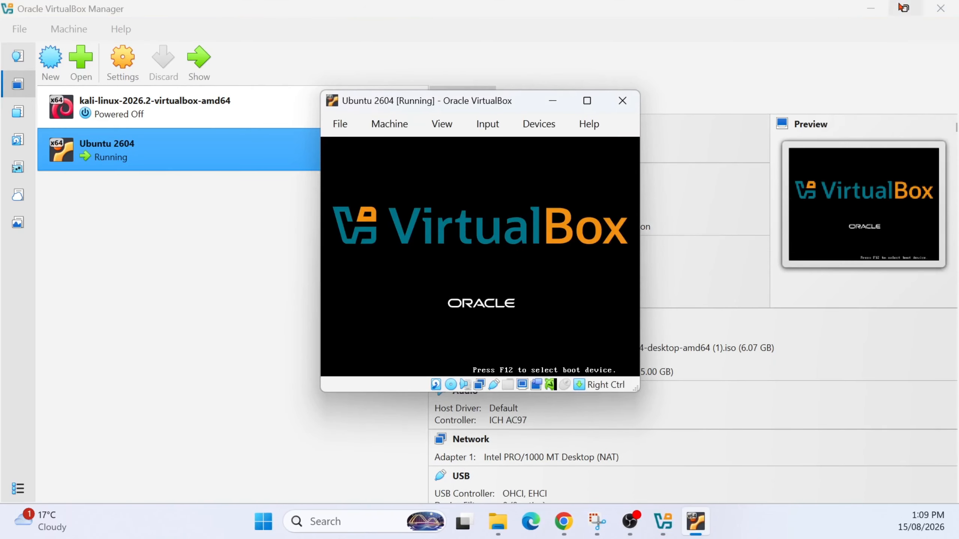
click(871, 9)
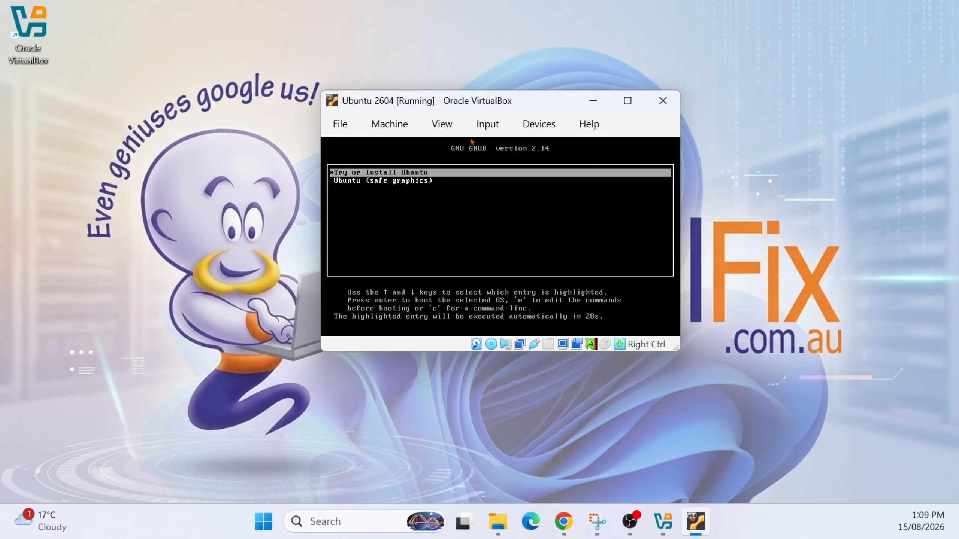
key(Return)
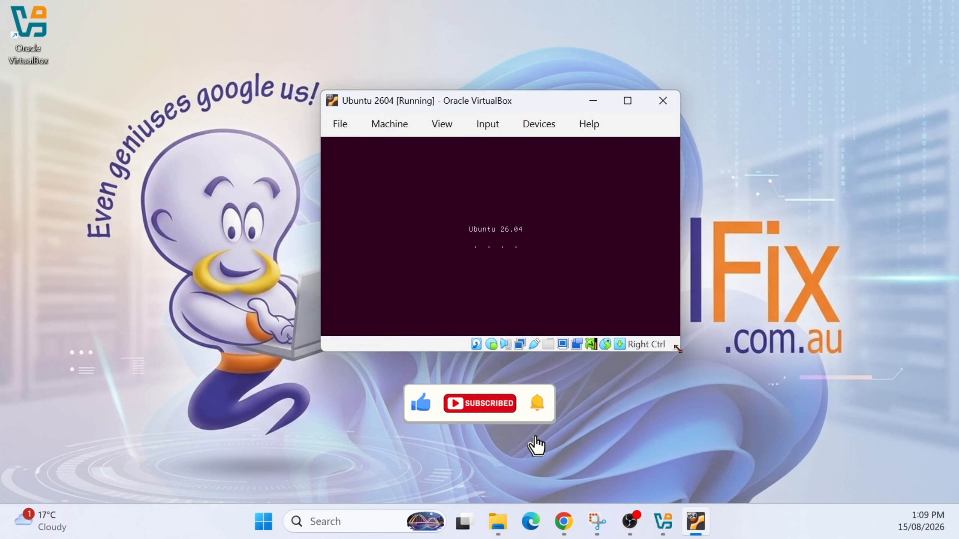
drag(681, 357, 885, 482)
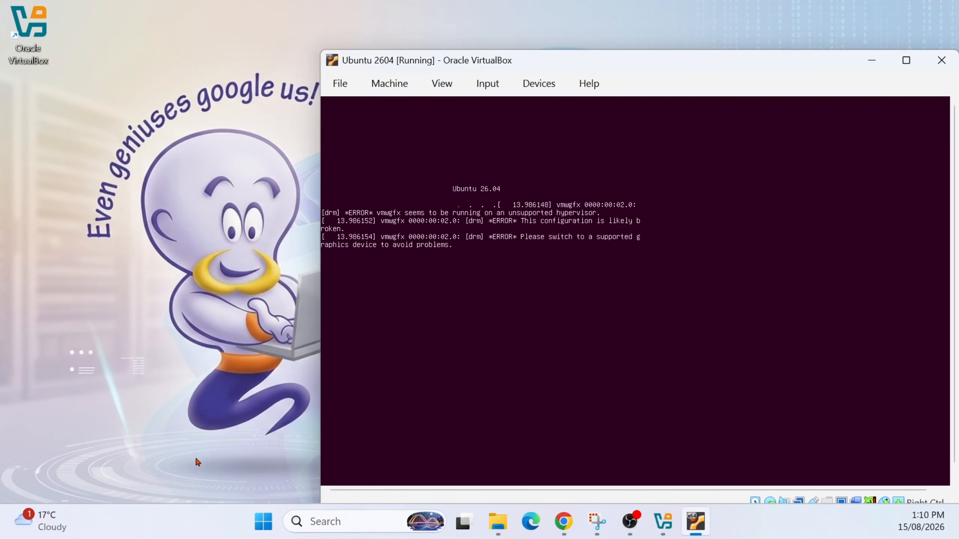
Capture a screenshot of the boot error in the Ubuntu 2604 virtual machine window with Snipping Tool.
click(344, 523)
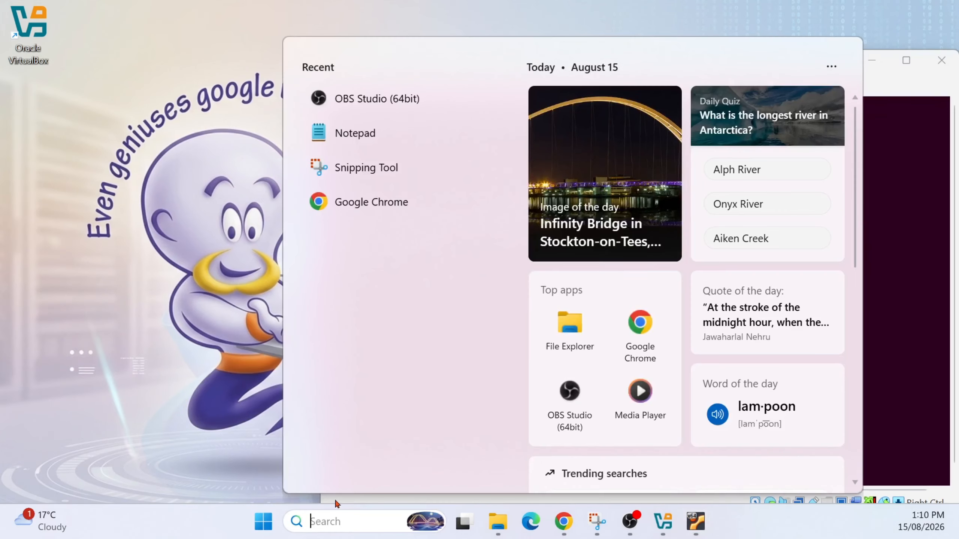
text(sni)
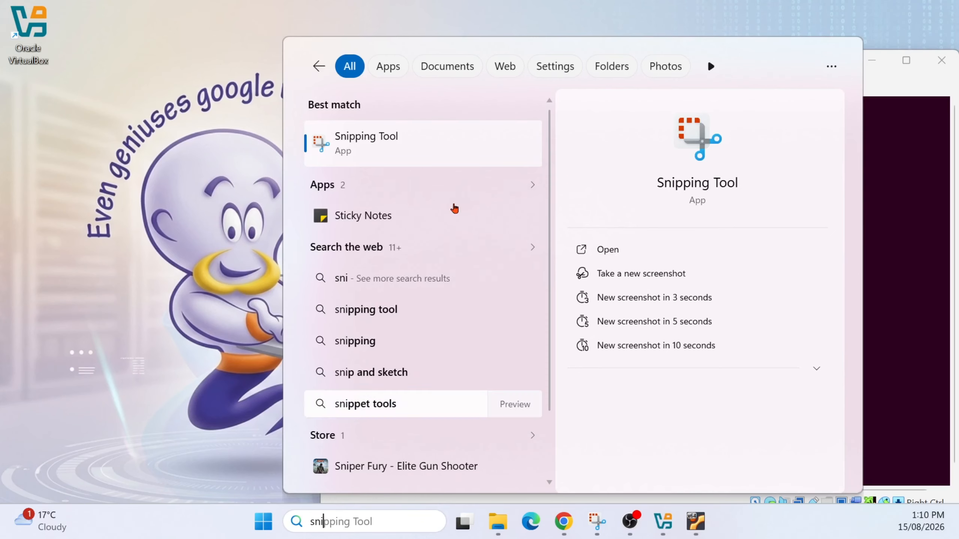
click(381, 152)
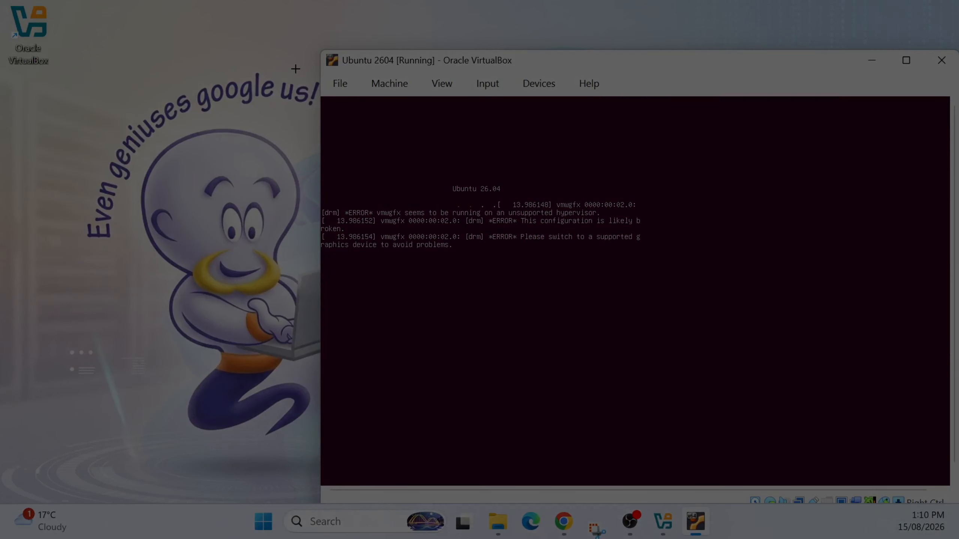
drag(294, 69, 919, 470)
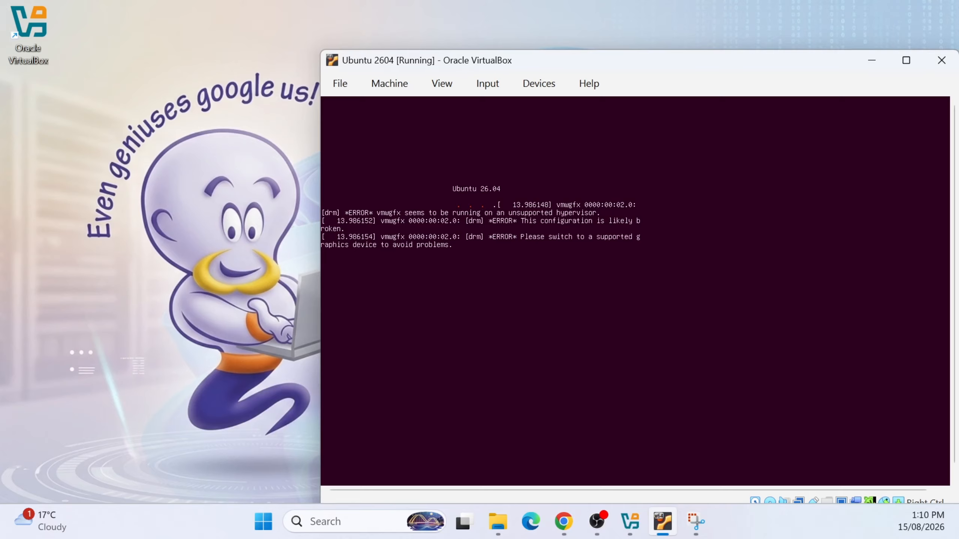
Try to shut down the running Ubuntu 2604 virtual machine from its own window.
click(340, 83)
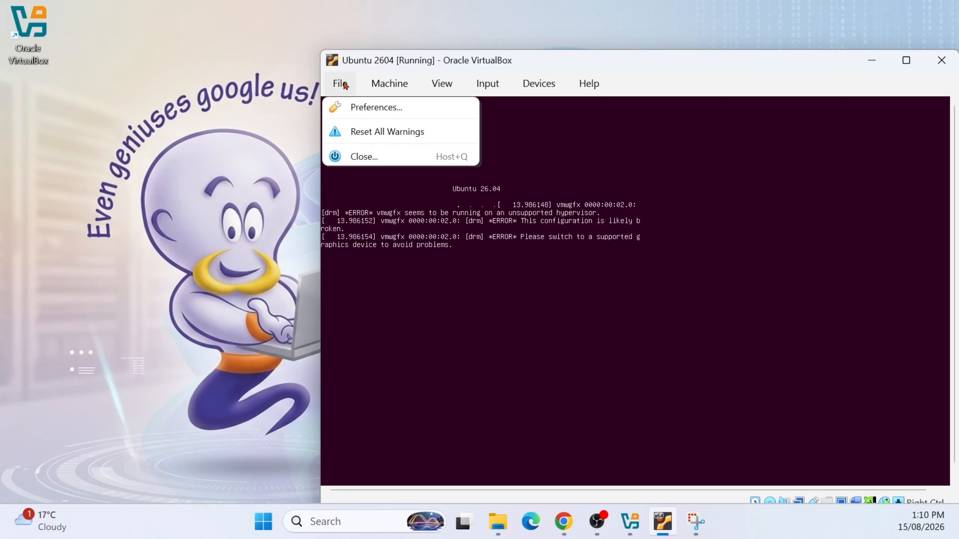
mouse_move(373, 84)
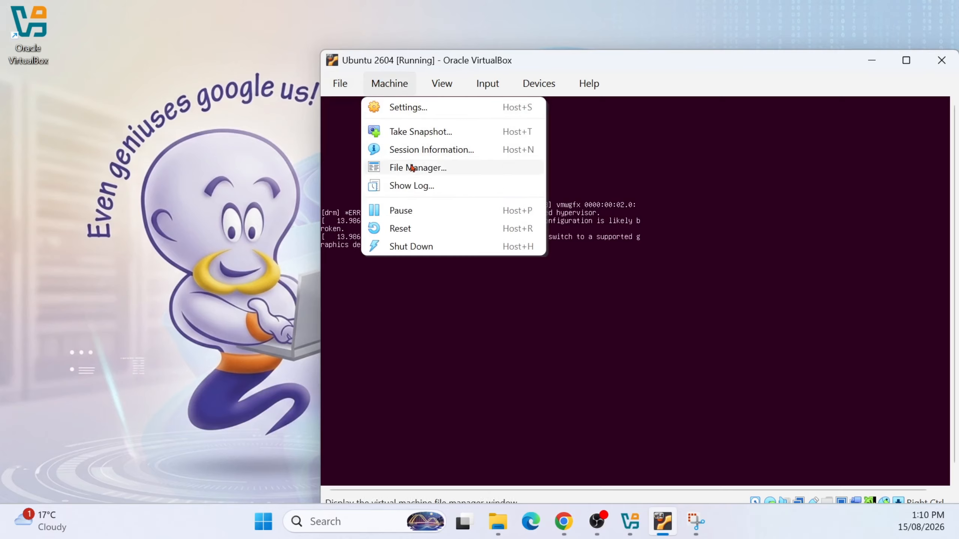
click(411, 246)
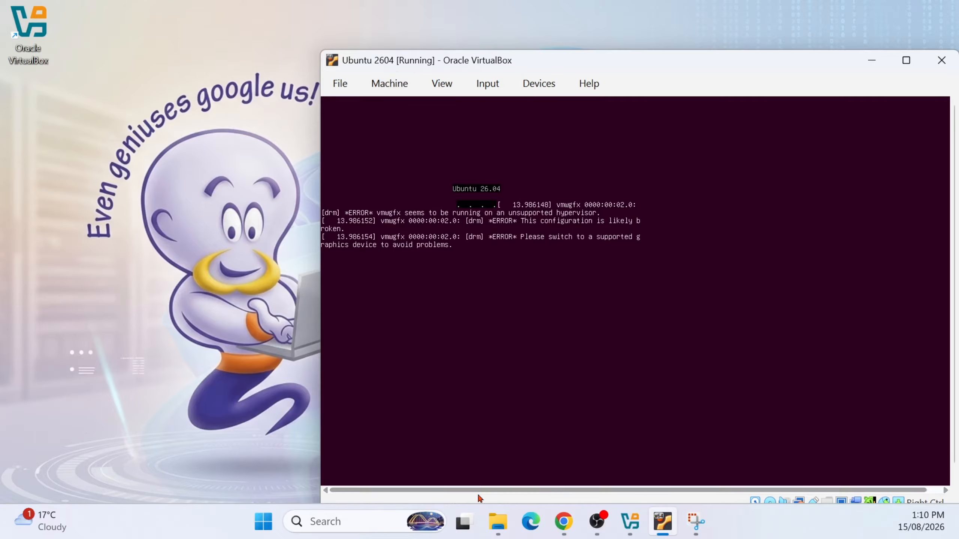
Switch to Chrome, search for gemini in a new tab and open Google Gemini.
click(563, 522)
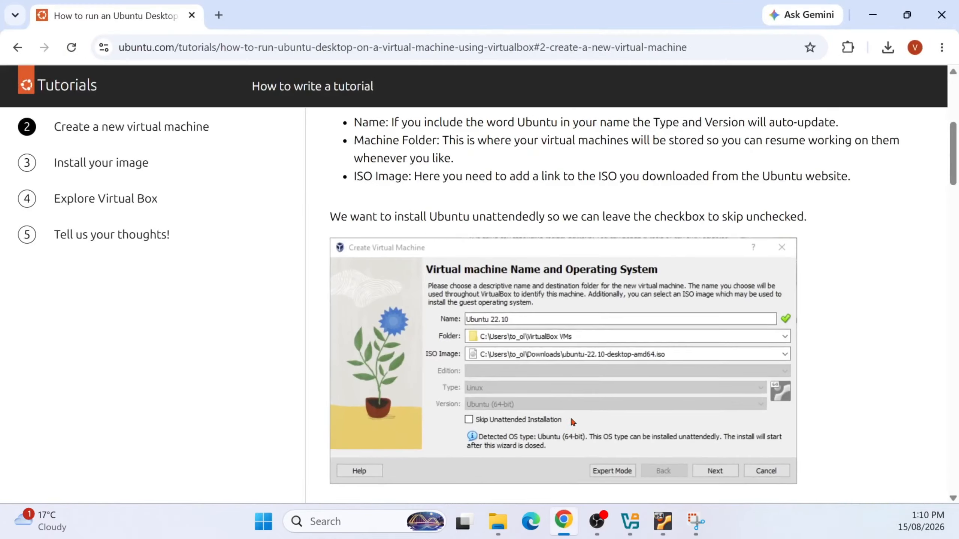
click(219, 16)
click(208, 58)
text(em)
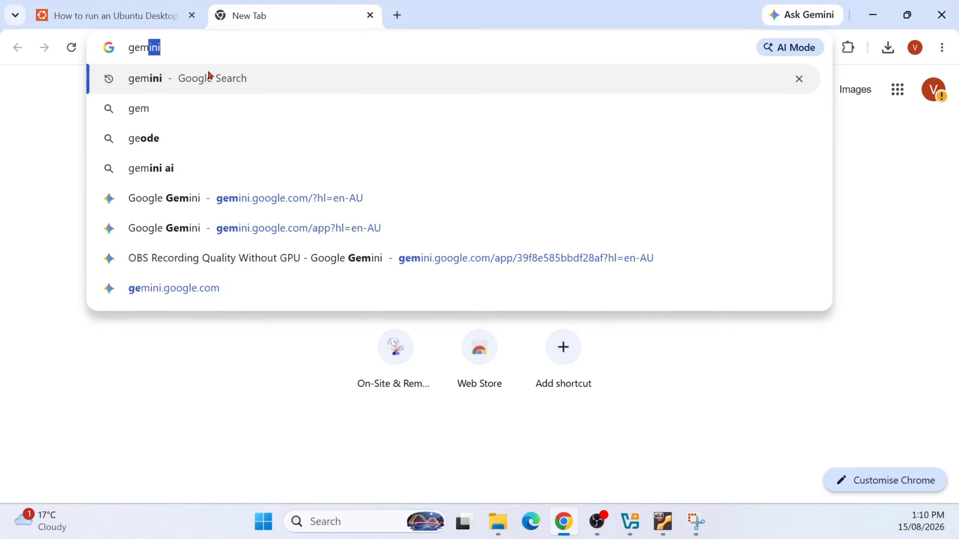
text(ini)
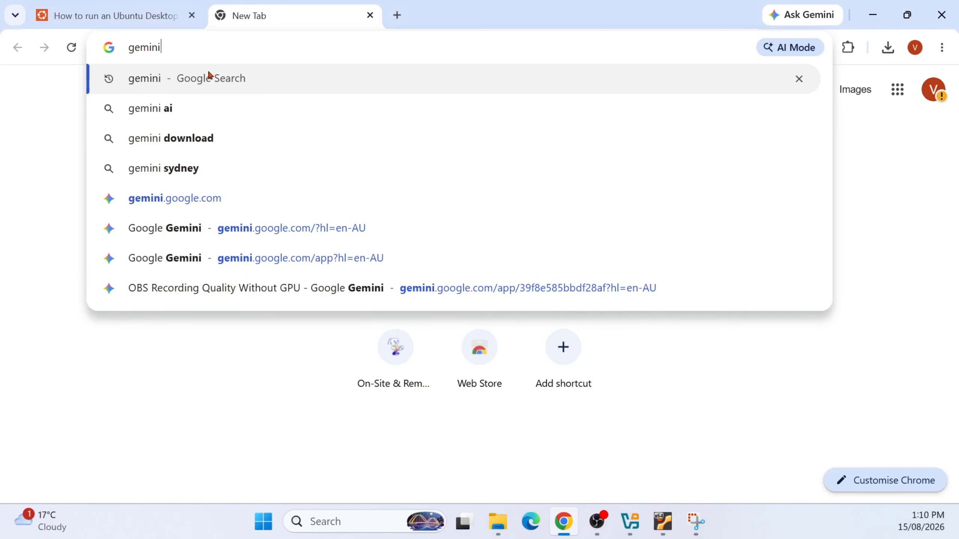
click(210, 77)
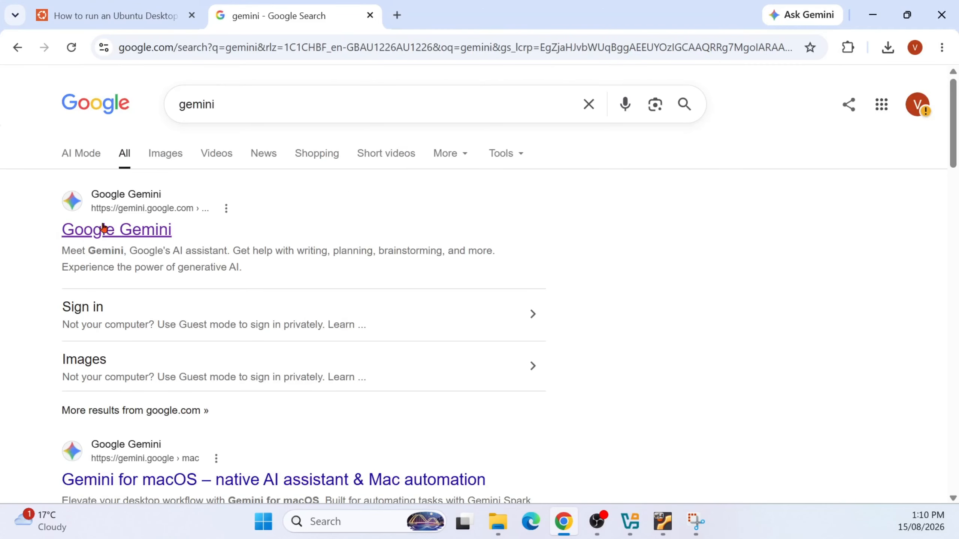
click(106, 228)
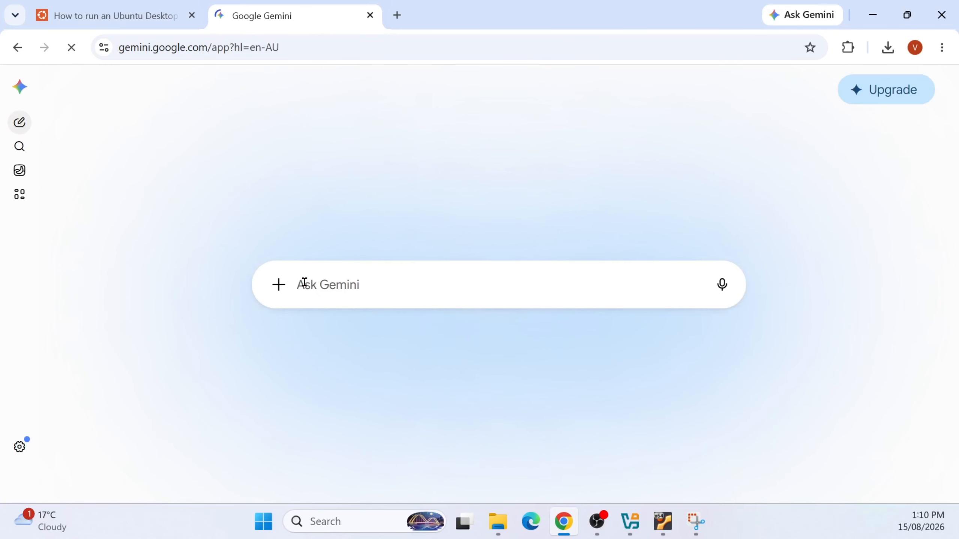
Paste the error screenshot into the Gemini chat and ask "can you help me to fix this issue?".
key(ctrl+v)
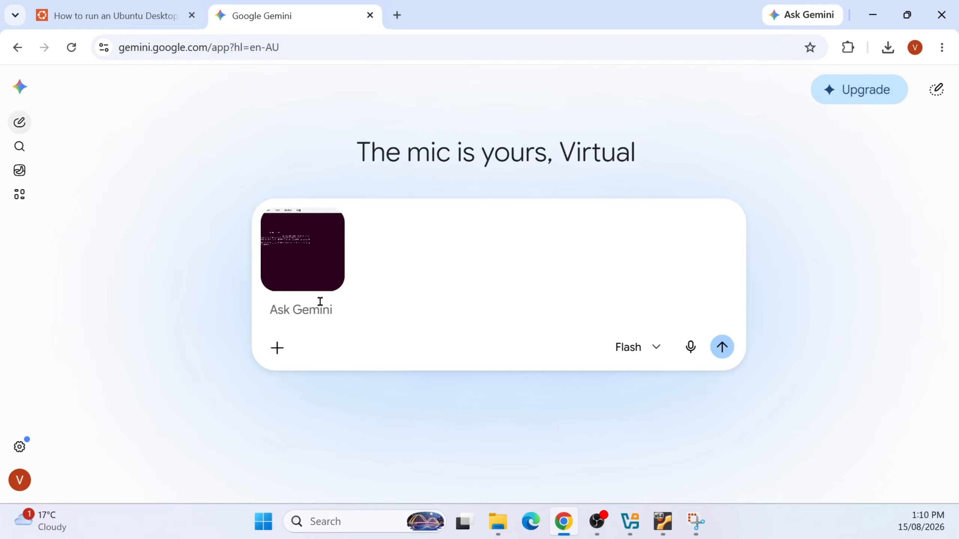
text(can you help me to )
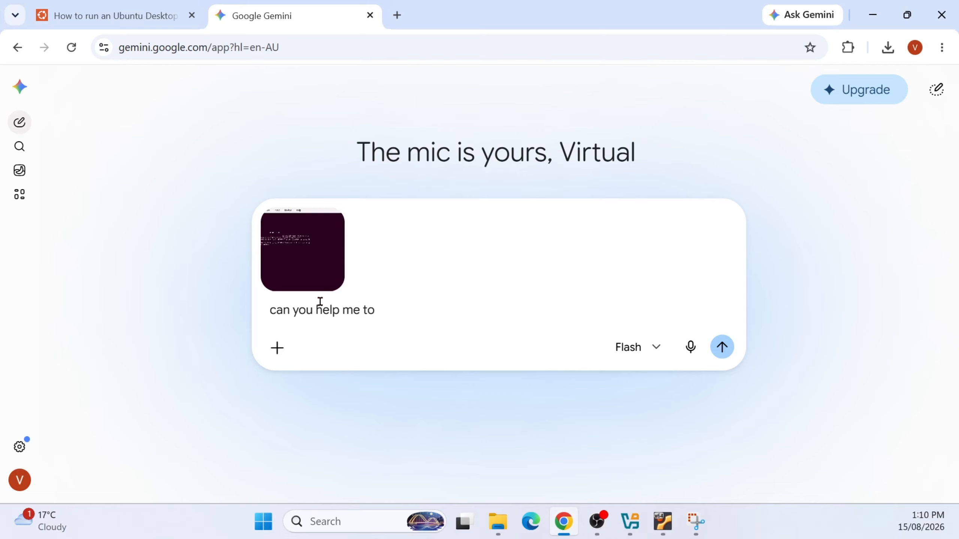
text(fix this issue)
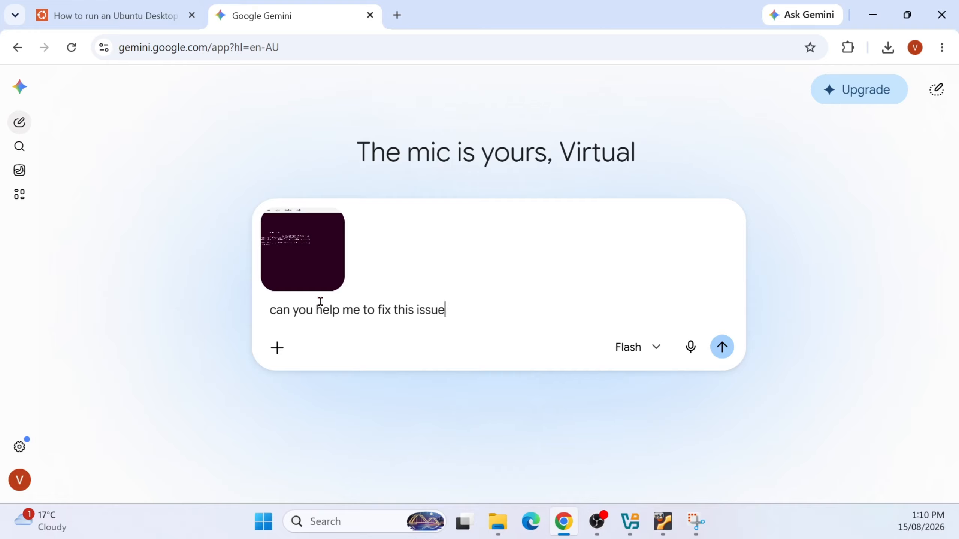
text(?)
key(Return)
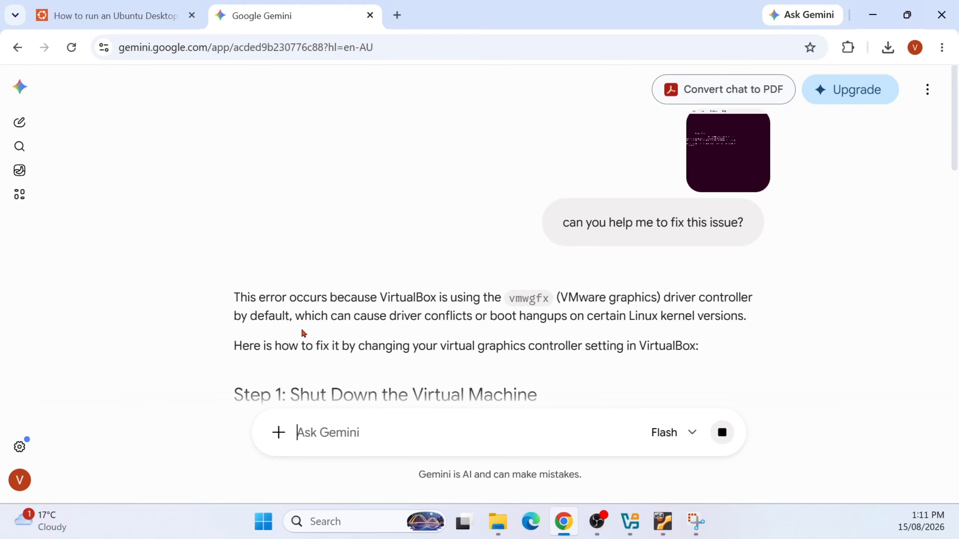
Read Gemini's instructions on shutting down the machine and changing its graphics controller, reducing the browser window from full screen.
scroll(323, 328, down, 1)
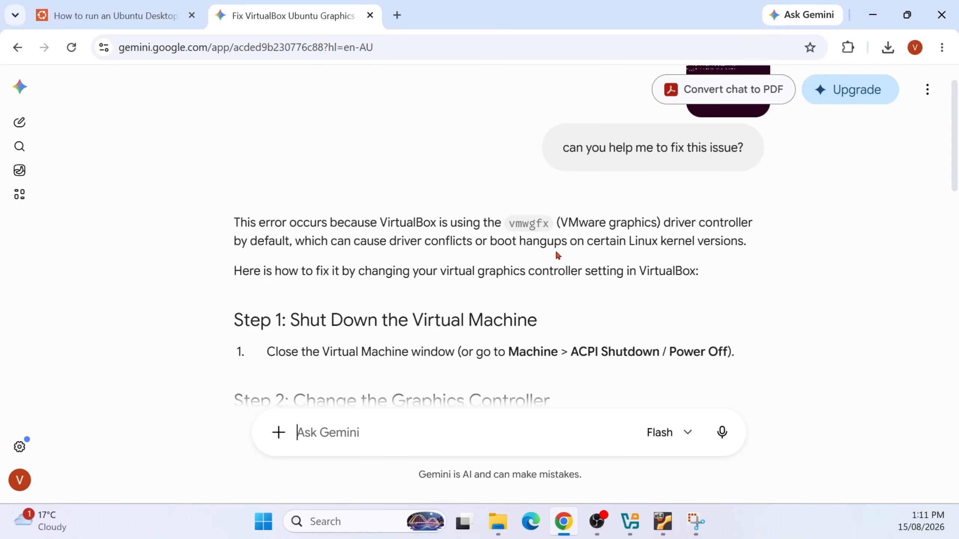
scroll(560, 249, down, 1)
scroll(561, 249, down, 1)
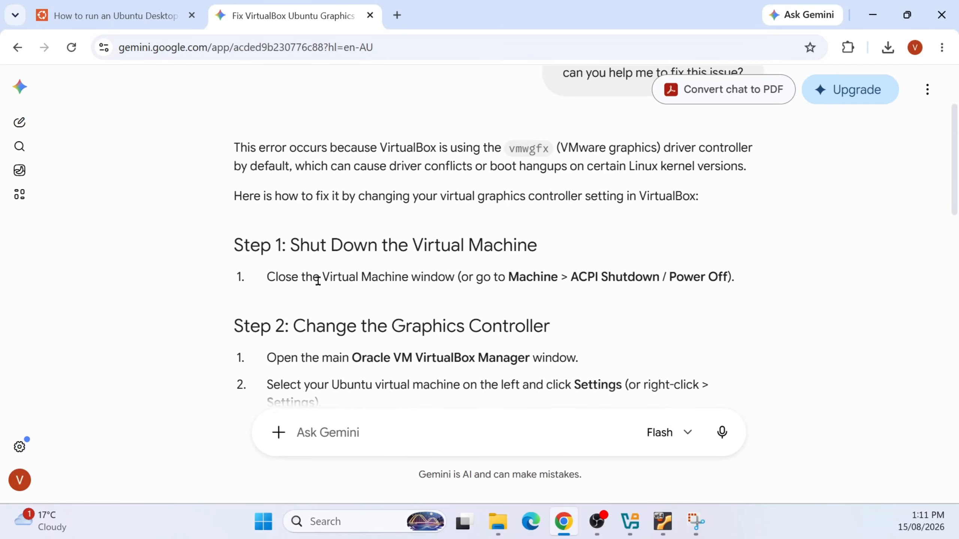
drag(503, 278, 719, 299)
scroll(542, 302, down, 1)
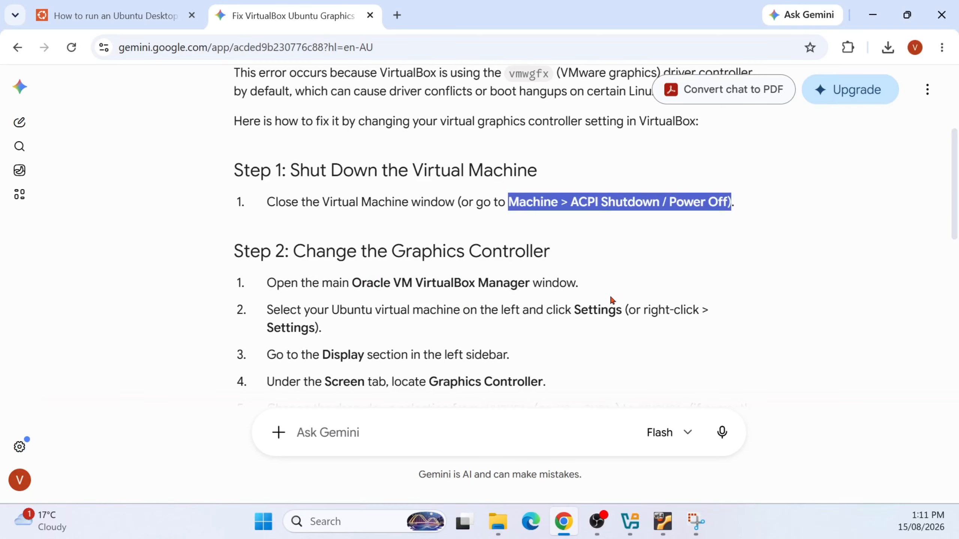
click(907, 15)
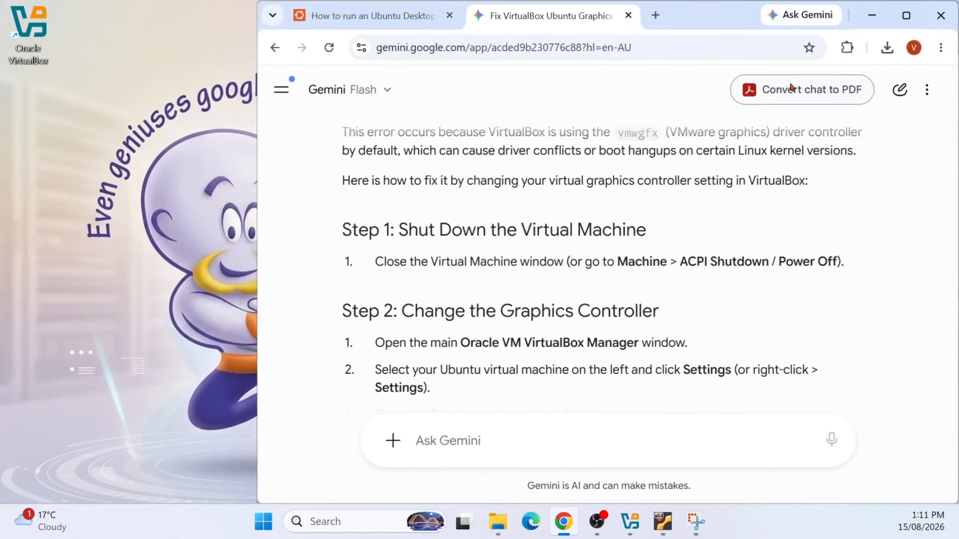
scroll(633, 277, down, 2)
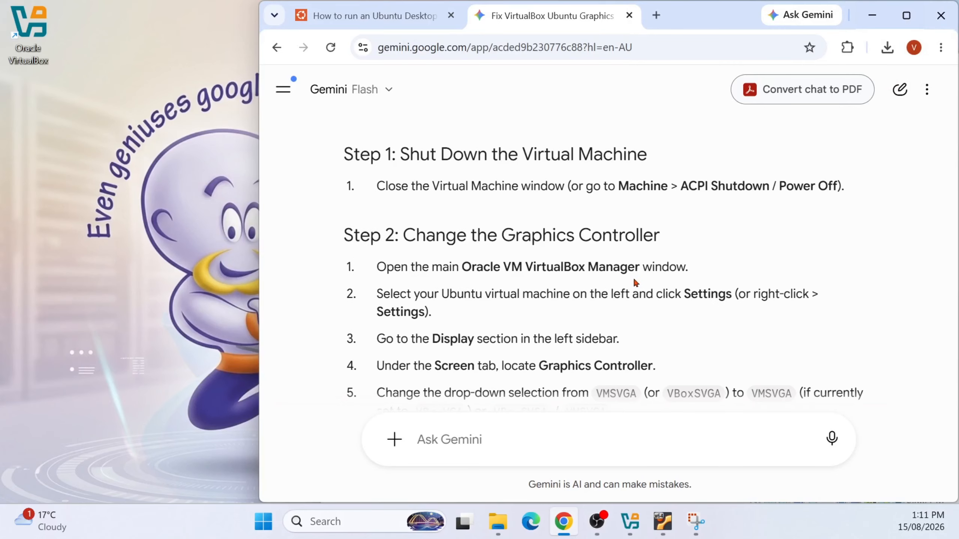
scroll(633, 277, down, 2)
scroll(457, 275, down, 2)
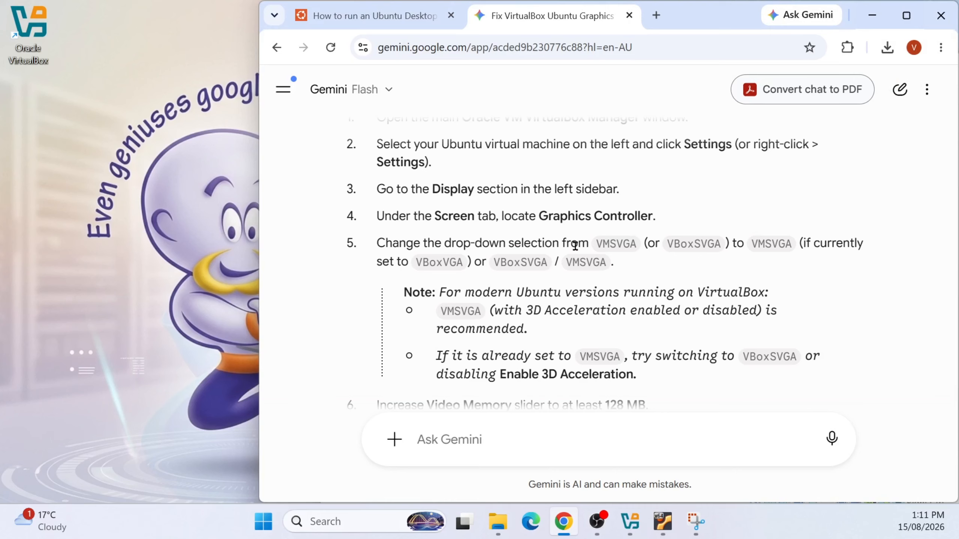
drag(605, 240, 728, 244)
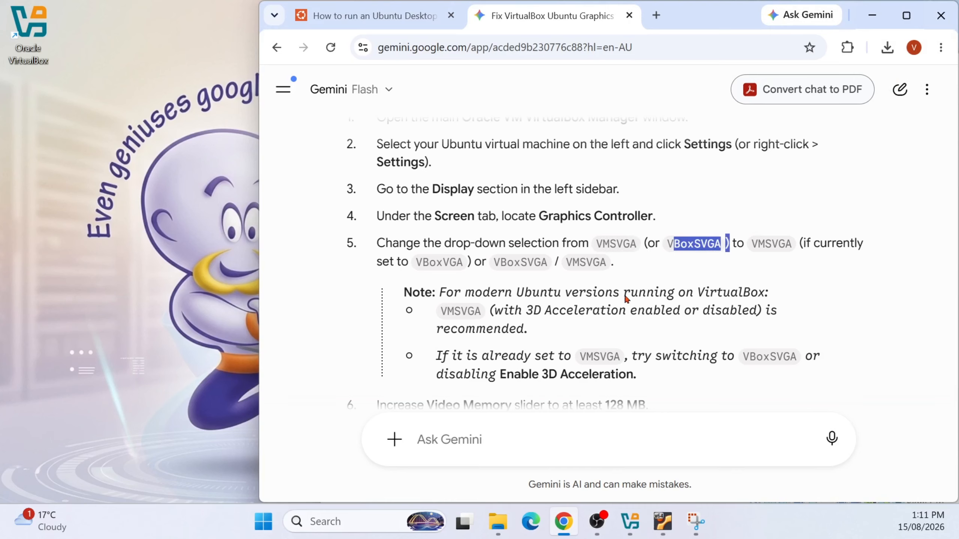
Return to the Ubuntu 2604 machine, send it a shutdown signal, and close it with the "Power off the machine" option.
click(662, 529)
click(340, 83)
mouse_move(383, 90)
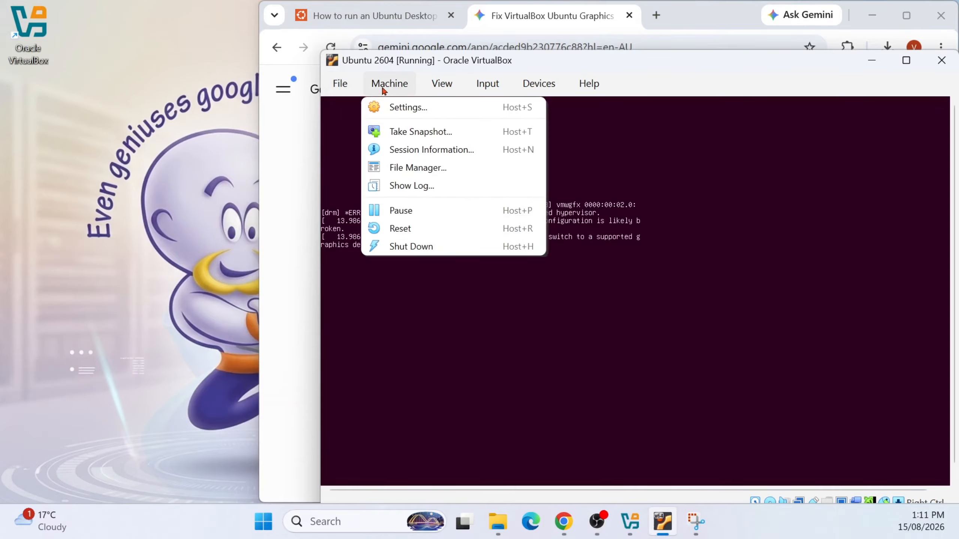
click(419, 246)
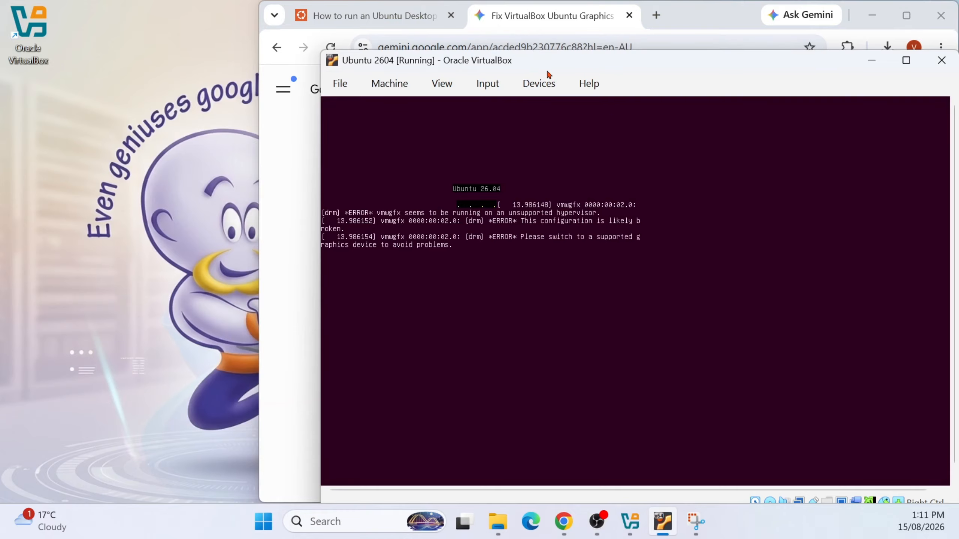
click(941, 60)
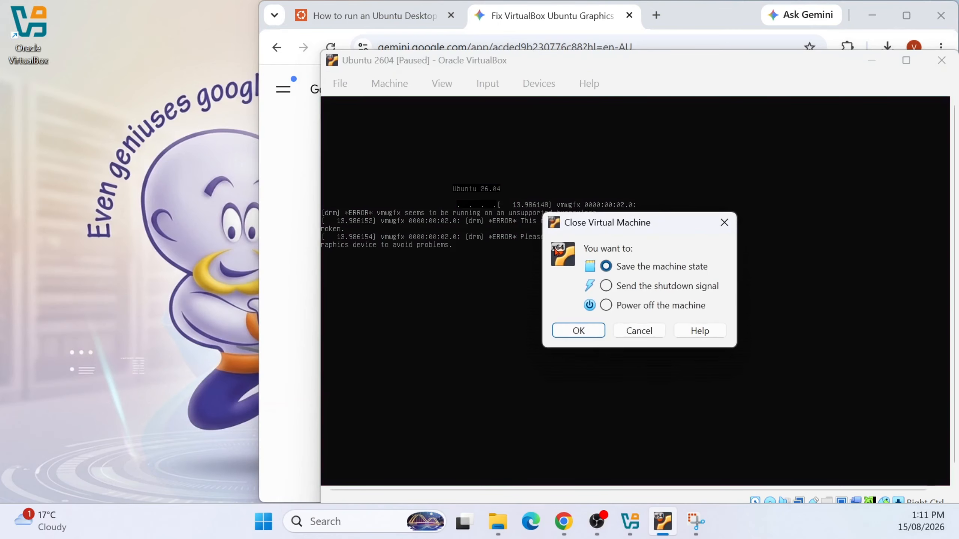
click(606, 305)
click(579, 330)
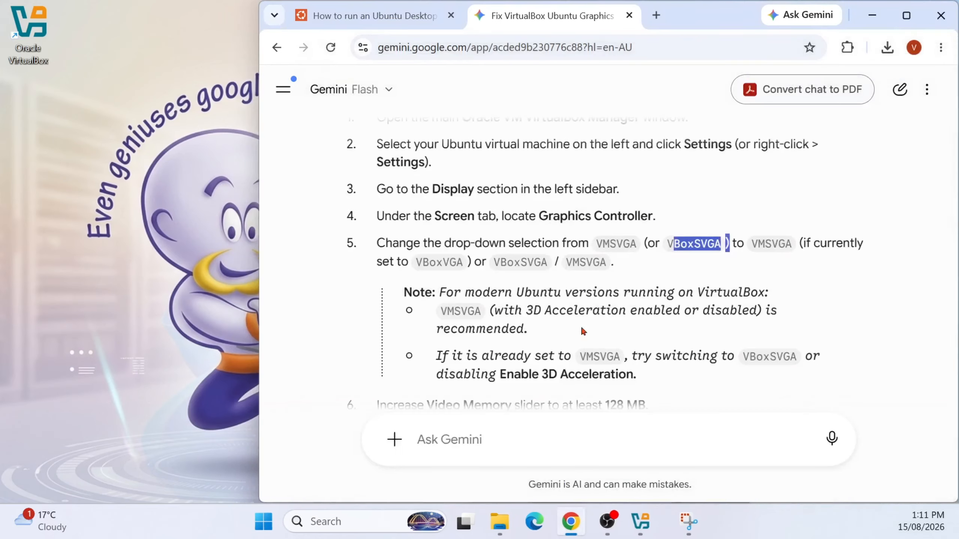
Review the remaining Gemini steps and place the VirtualBox Manager window below the graphics controller instructions.
scroll(547, 284, down, 4)
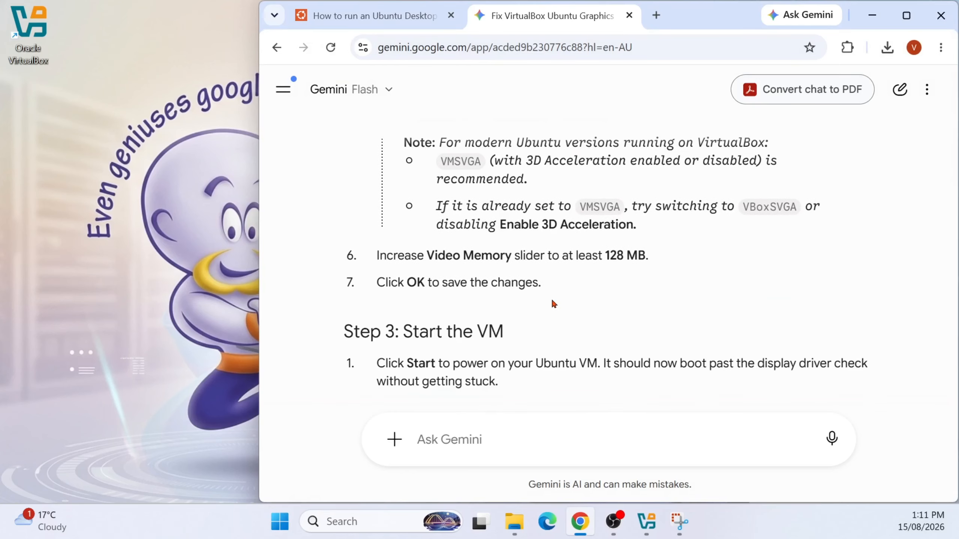
scroll(552, 304, up, 2)
click(645, 521)
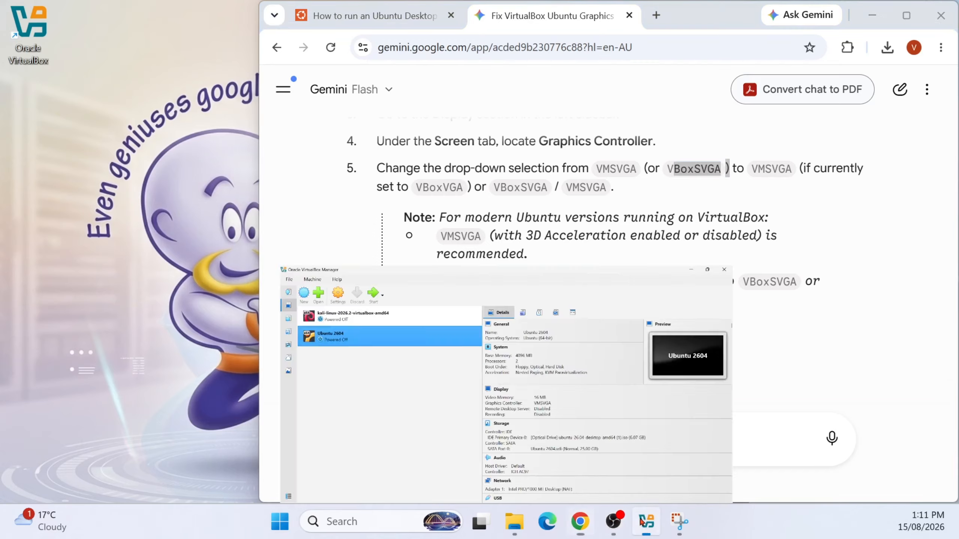
click(902, 13)
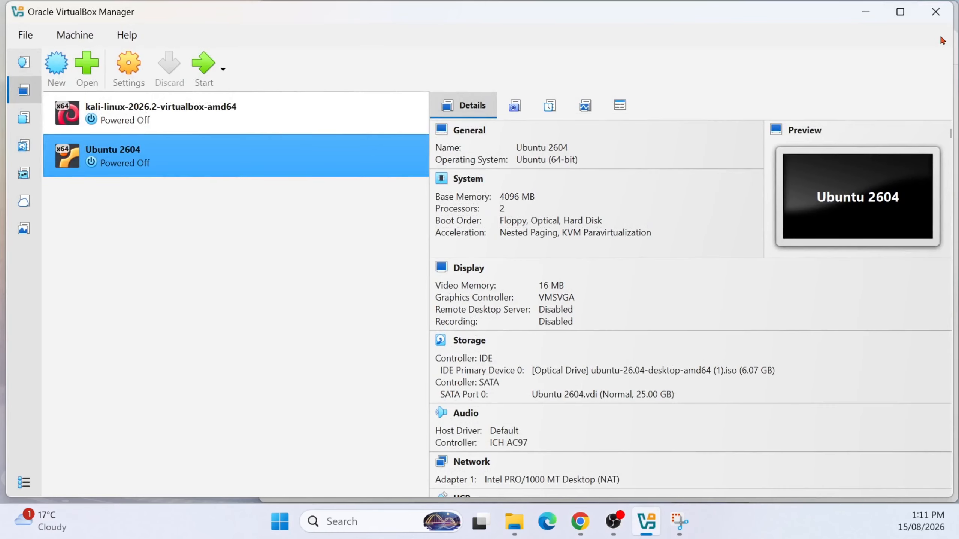
drag(777, 1, 774, 14)
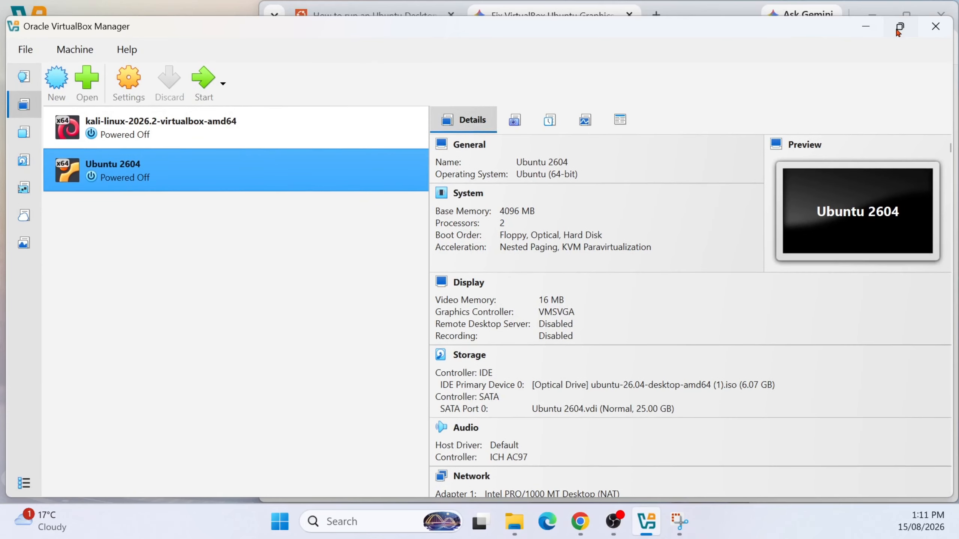
click(901, 25)
click(907, 14)
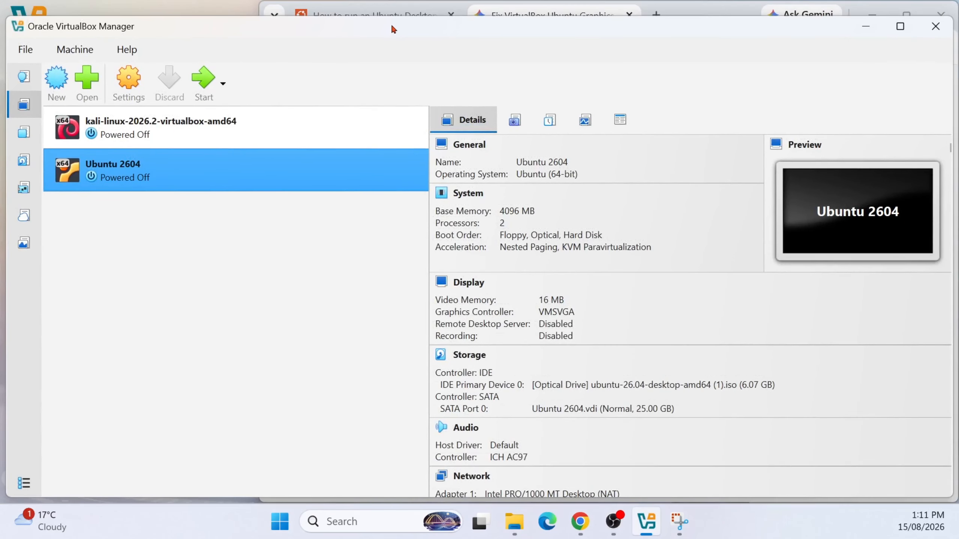
drag(391, 23, 565, 286)
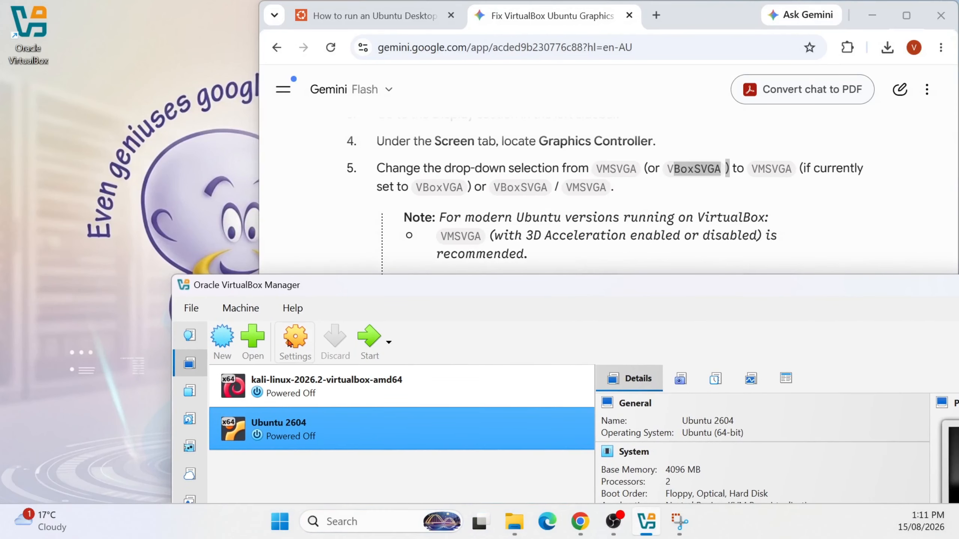
Open the display settings of the Ubuntu 2604 machine and raise its video memory to 128 MB.
click(289, 342)
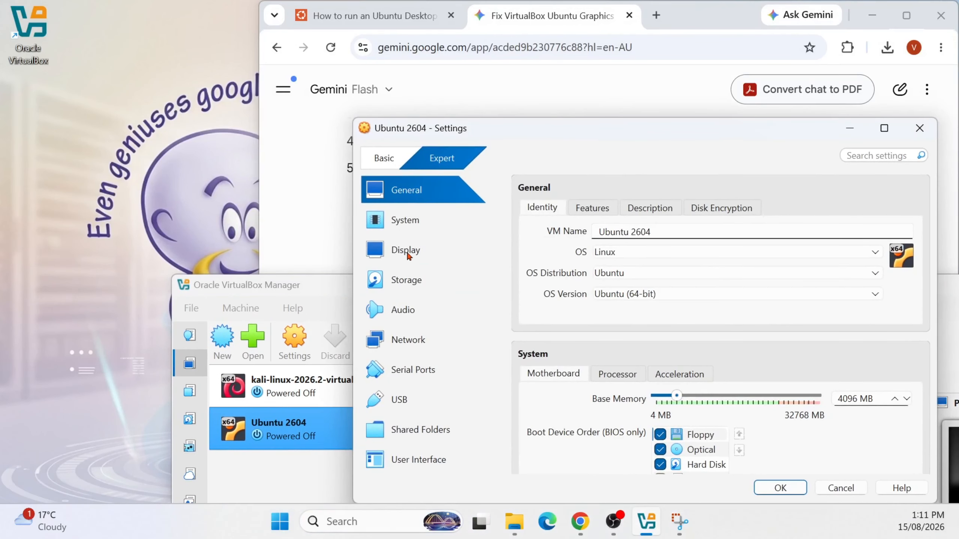
click(406, 250)
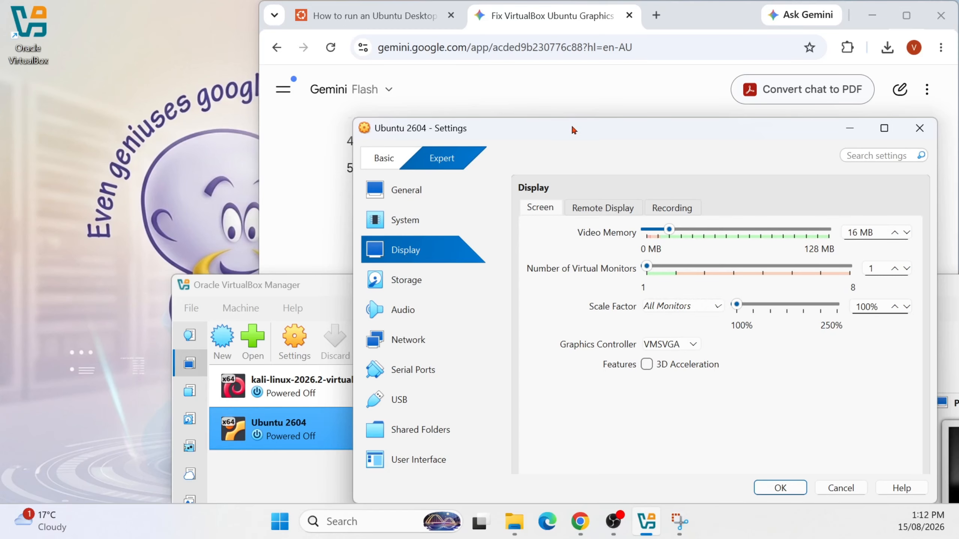
drag(571, 127, 524, 219)
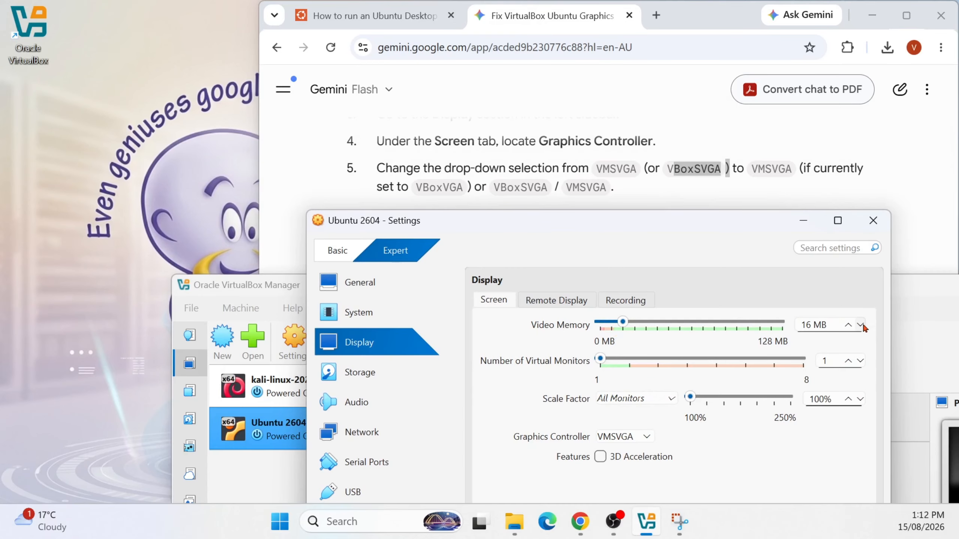
drag(620, 323, 782, 322)
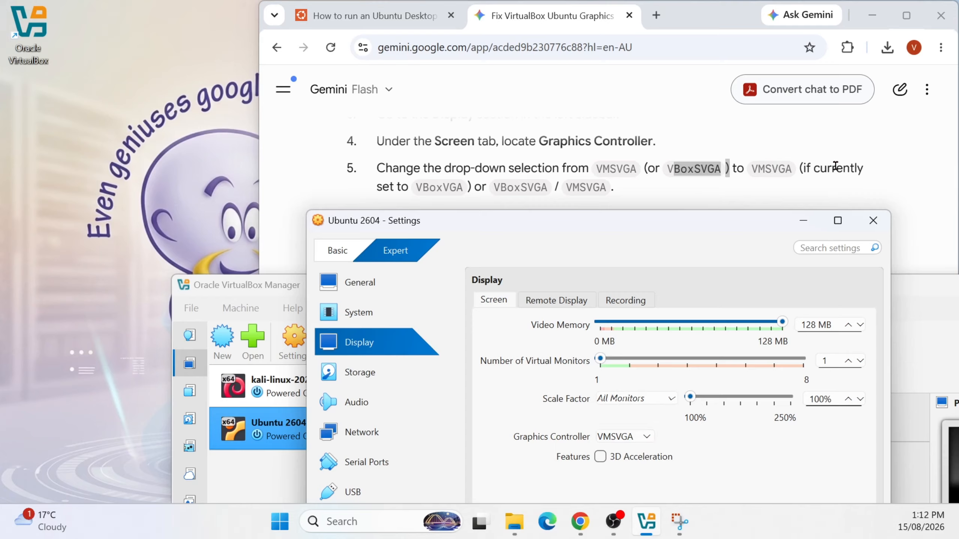
Change the machine's graphics controller to VBoxVGA and save the display settings.
click(646, 438)
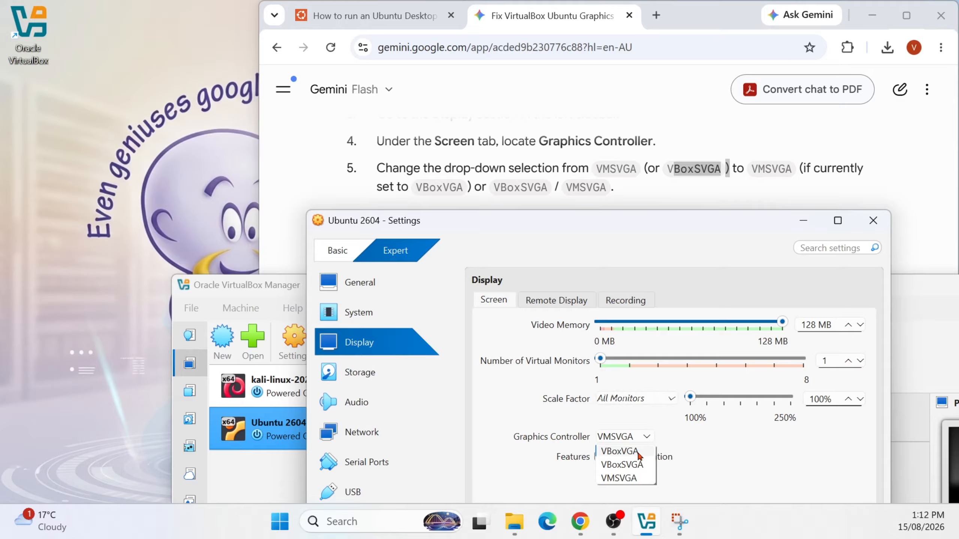
click(639, 455)
drag(654, 227, 619, 2)
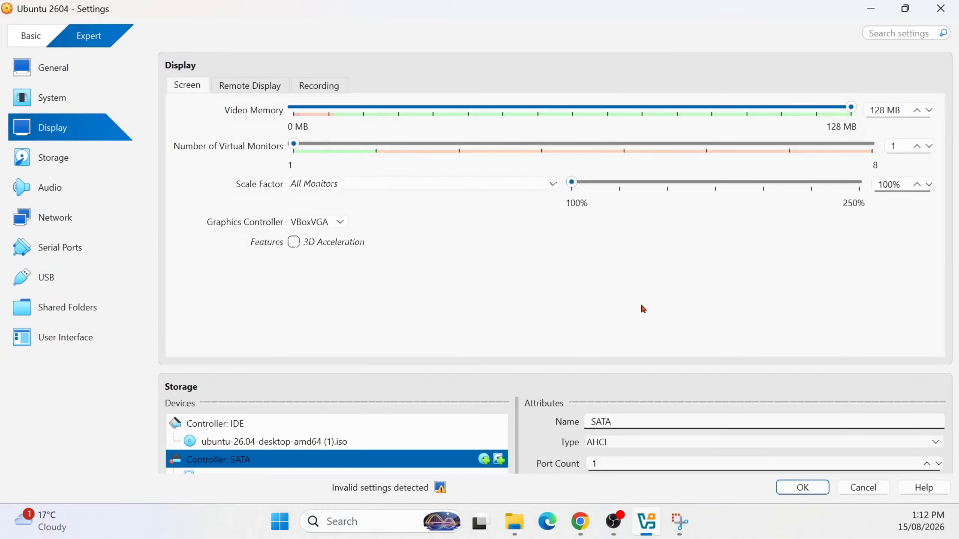
click(794, 489)
Return to the Gemini chat and read the remaining steps and the 3D Acceleration troubleshooting advice.
click(544, 221)
scroll(543, 221, down, 5)
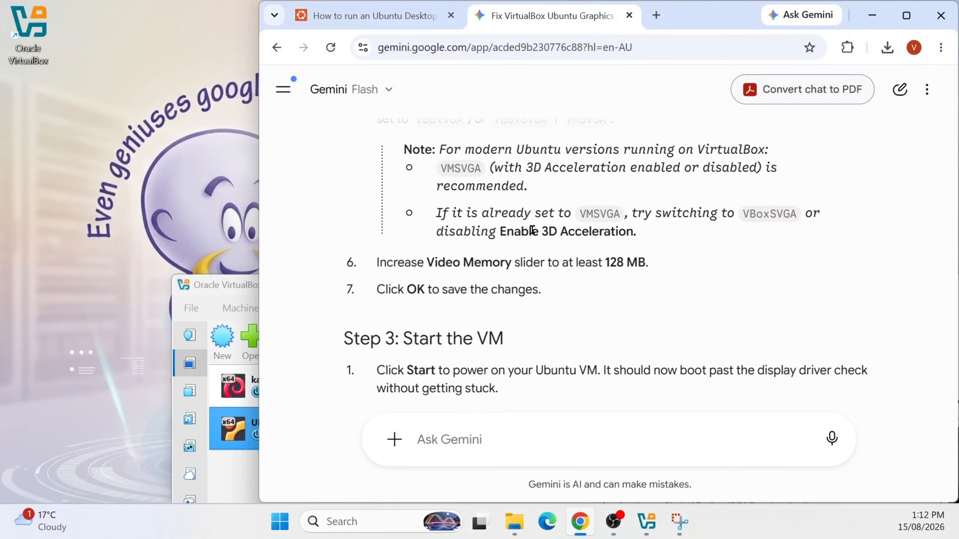
scroll(524, 297, down, 1)
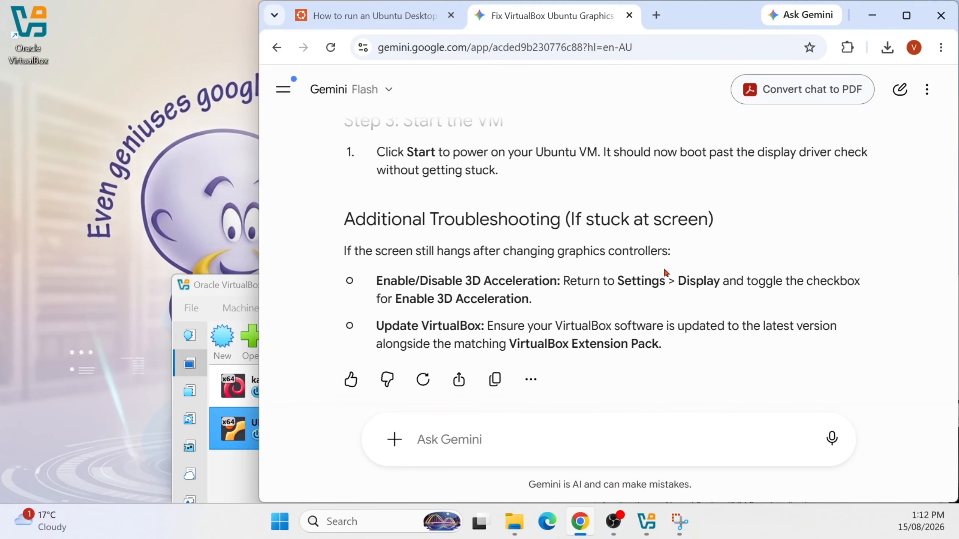
drag(468, 281, 564, 281)
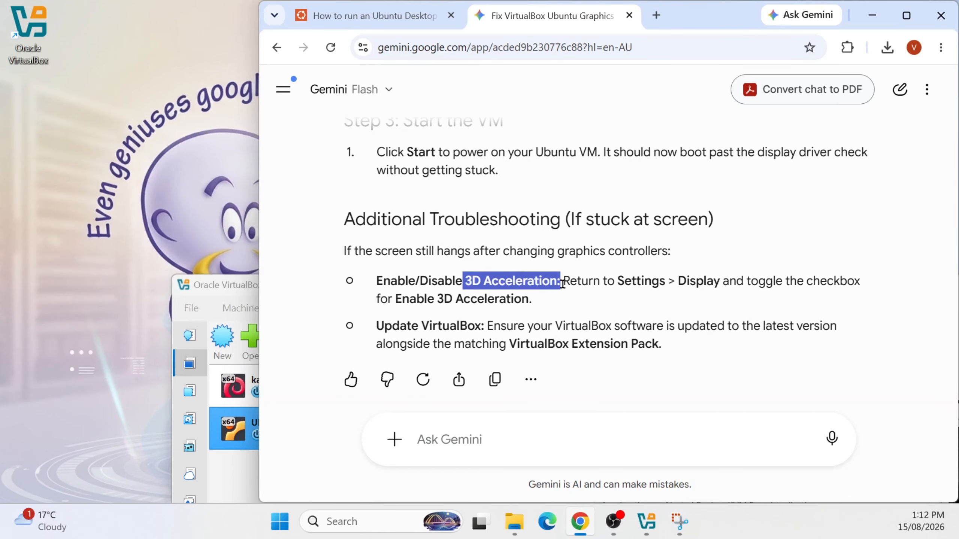
Reopen the Ubuntu 2604 display settings and examine the screen, remote display and recording options.
click(225, 287)
drag(224, 287, 147, 48)
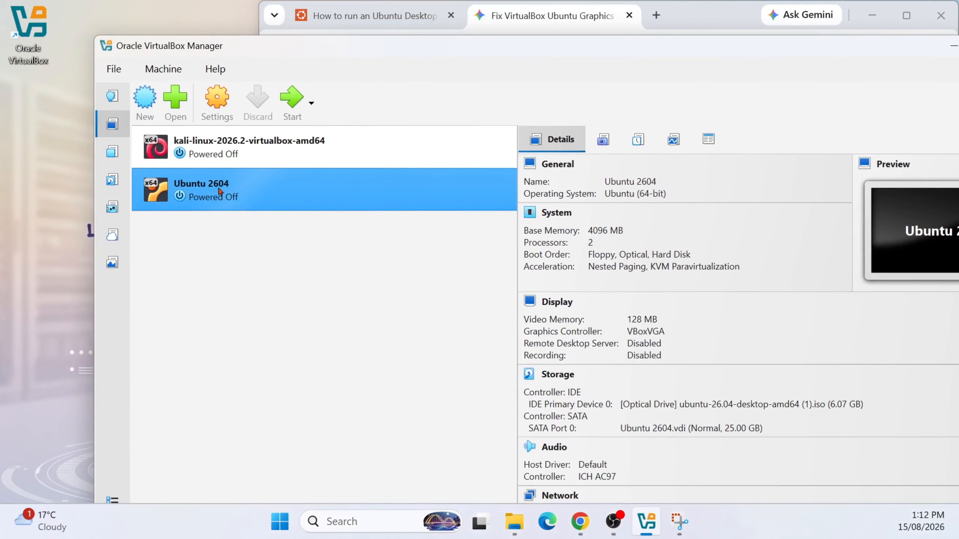
click(217, 101)
click(328, 216)
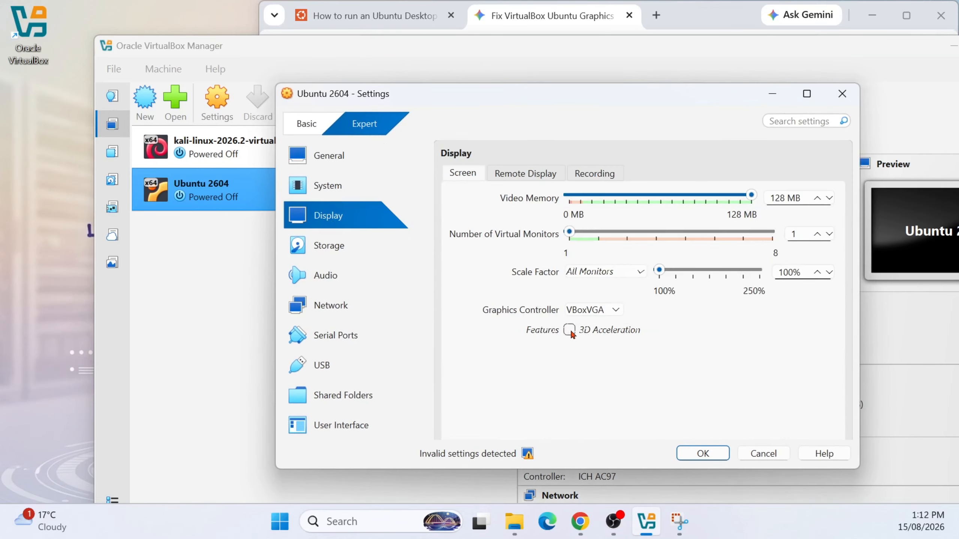
click(612, 314)
click(656, 323)
click(536, 176)
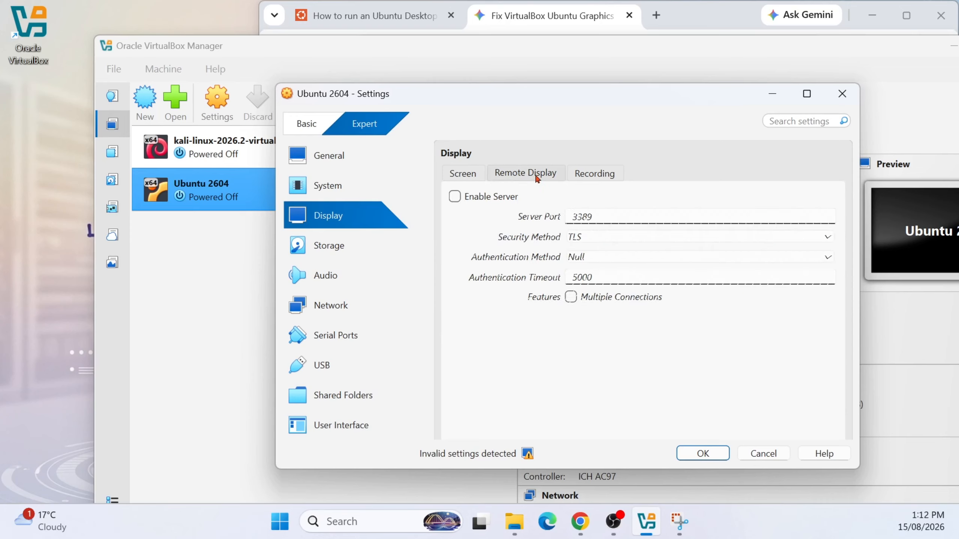
click(594, 176)
click(461, 177)
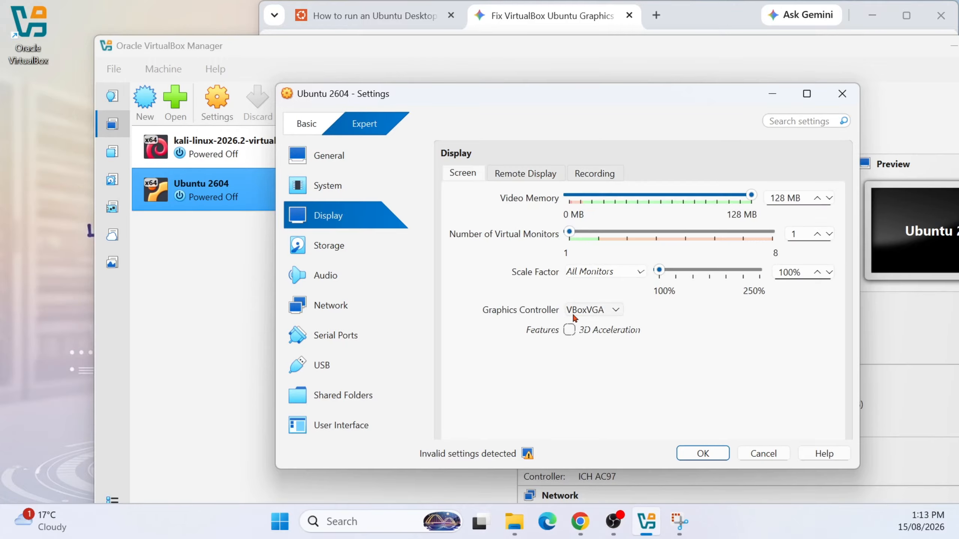
Try another graphics controller for the machine, reselect VBoxVGA, and save the display settings.
click(601, 311)
click(606, 340)
click(605, 311)
click(592, 326)
click(686, 450)
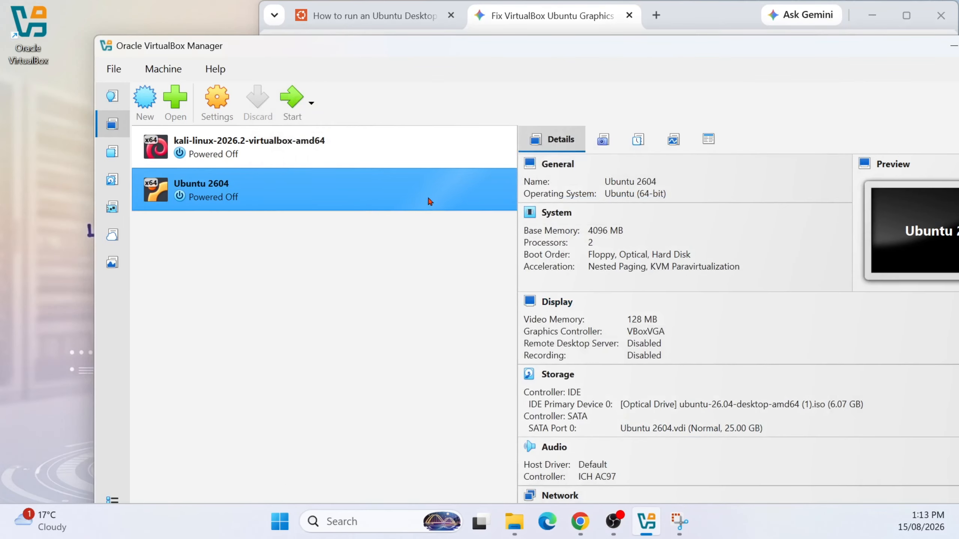
Maximise VirtualBox Manager, start the Ubuntu 2604 machine and boot its "Try or Install Ubuntu" entry.
drag(528, 49, 1, 76)
click(484, 12)
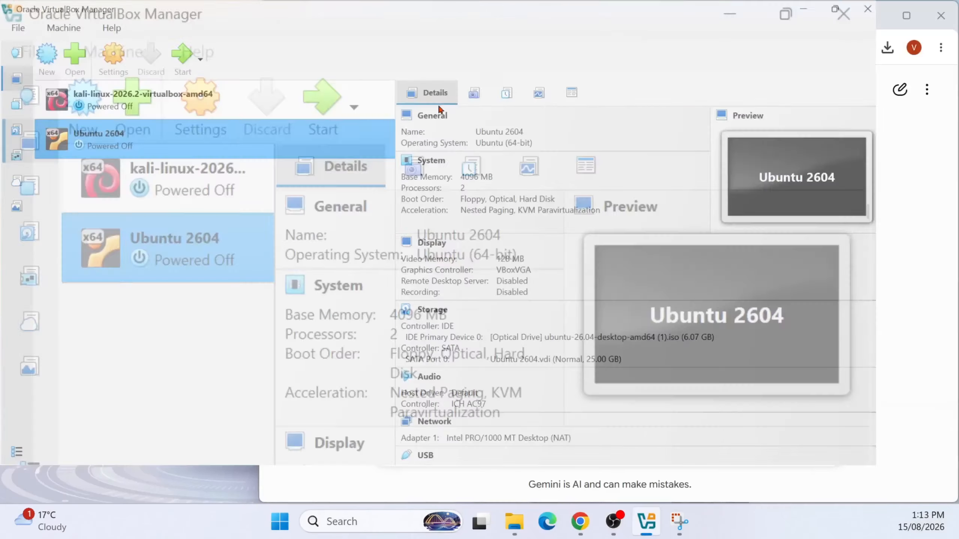
double_click(230, 151)
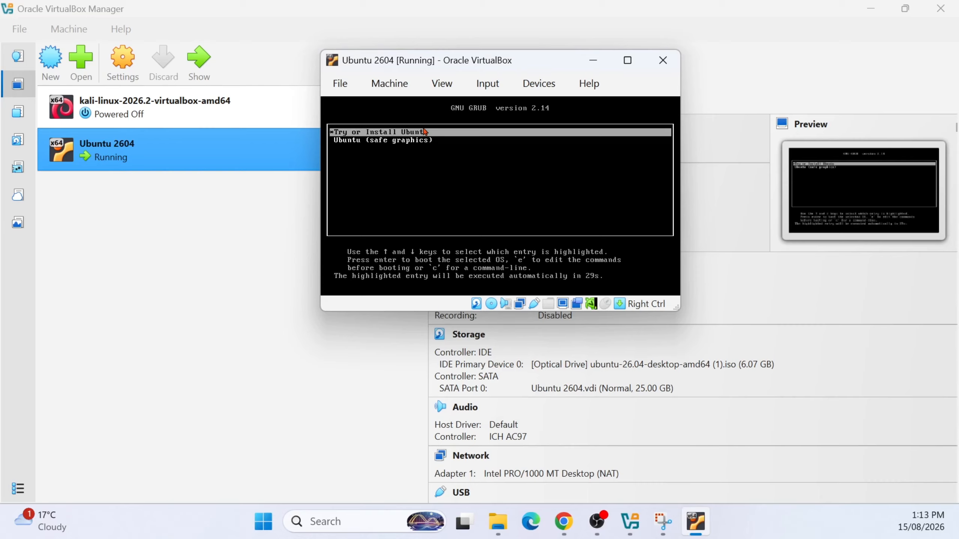
key(Return)
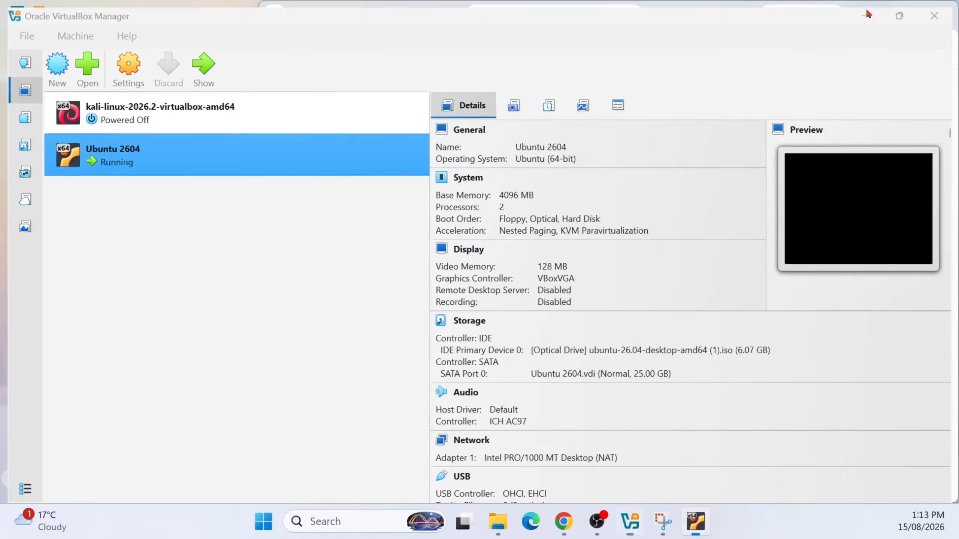
Minimise the VirtualBox Manager and browser windows, leaving only the running Ubuntu machine on the desktop.
click(871, 8)
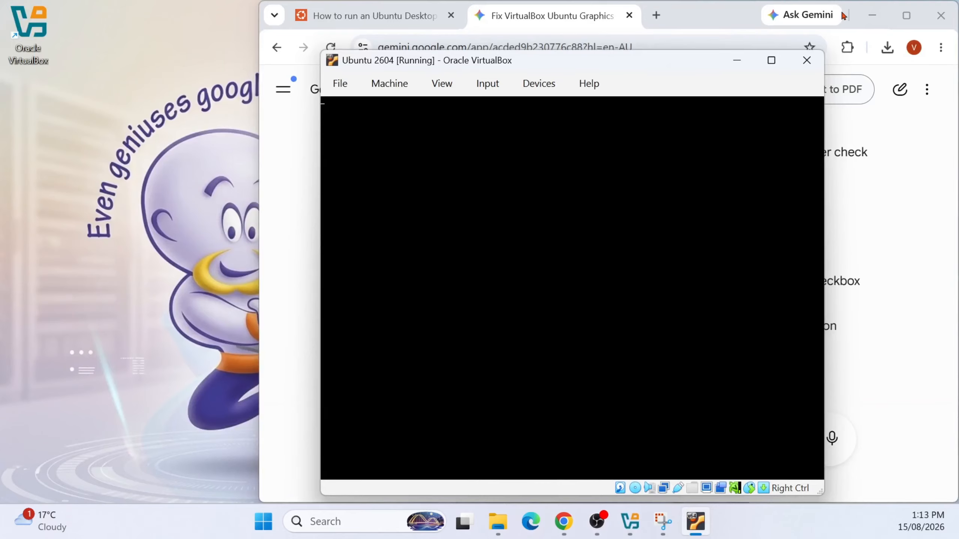
click(861, 17)
click(872, 15)
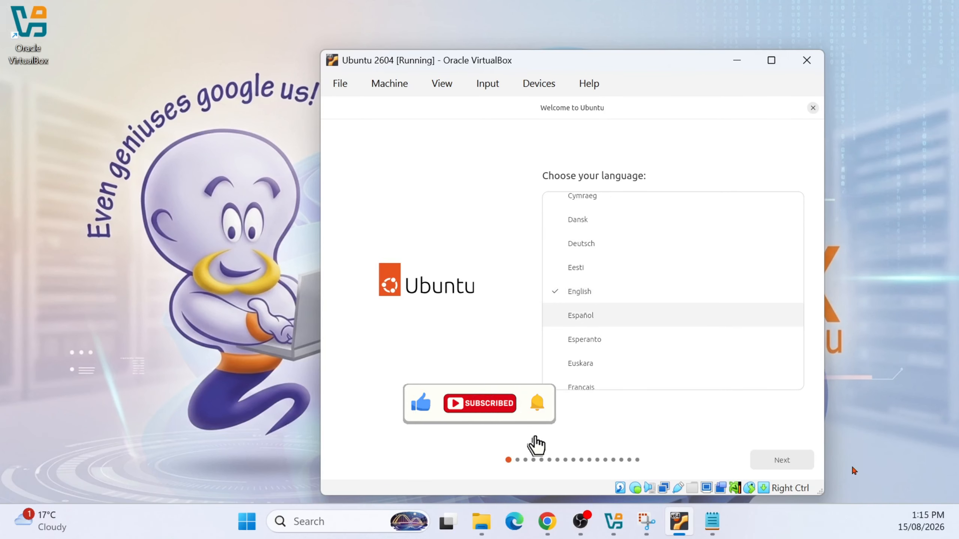
Accept English, the default accessibility settings, the English (US) keyboard layout and the wired connection in the Ubuntu installer.
click(788, 463)
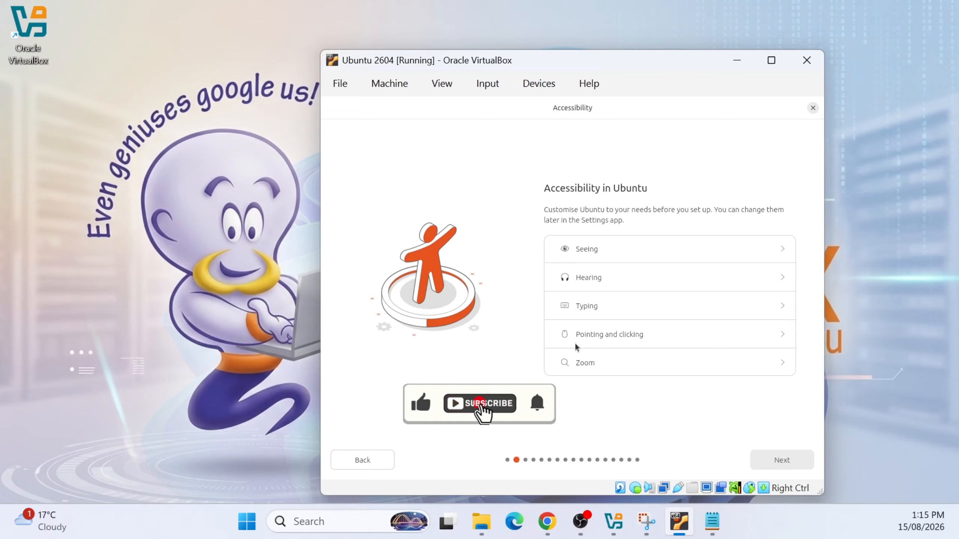
click(781, 460)
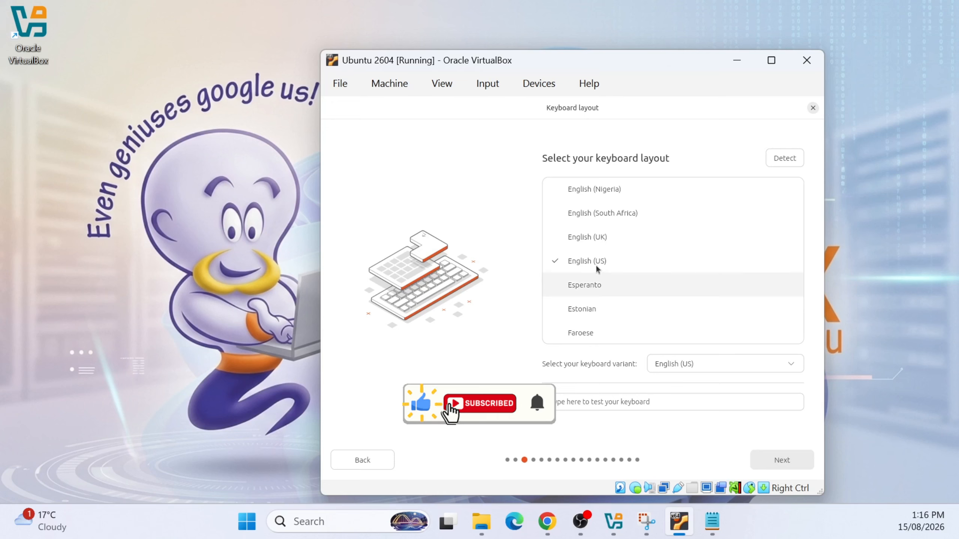
click(780, 461)
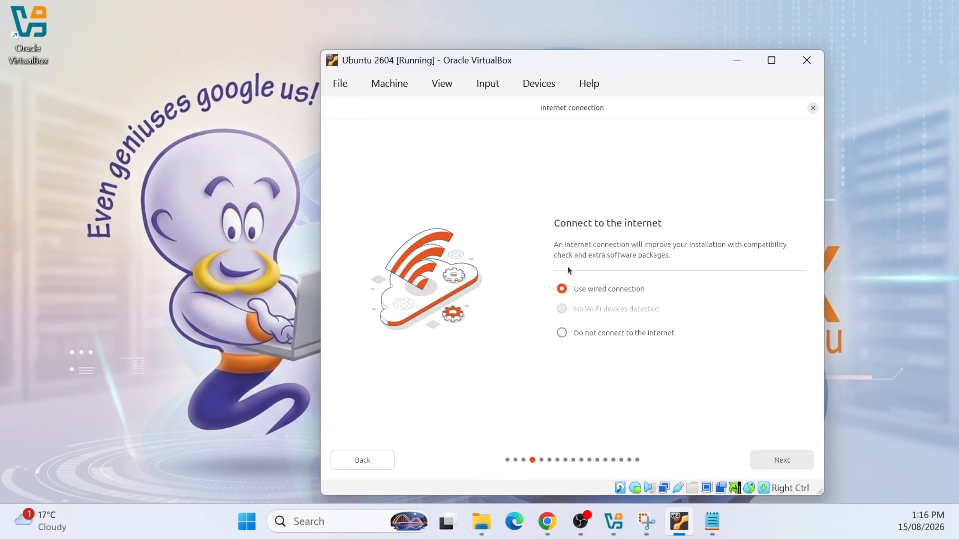
click(797, 460)
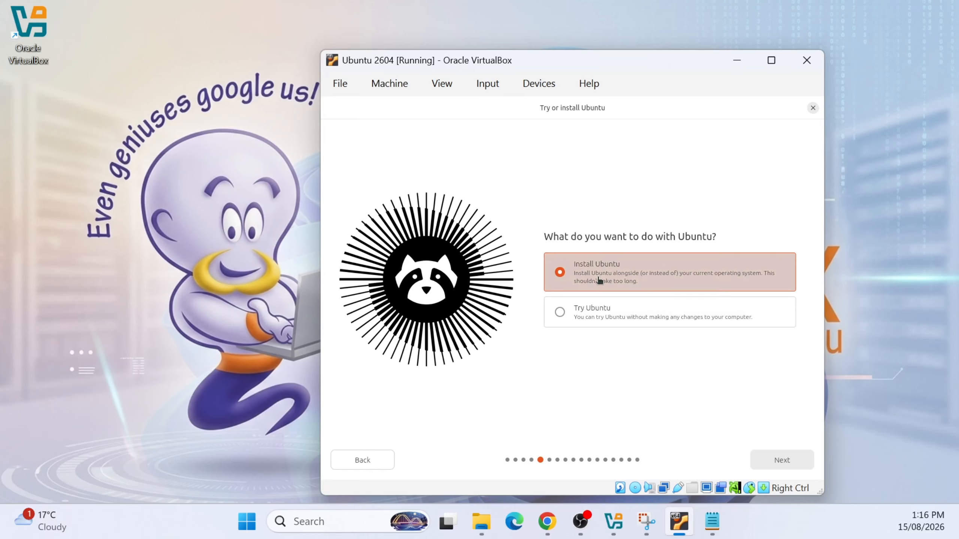
Choose to install Ubuntu with the interactive installation and the default app selection.
click(792, 460)
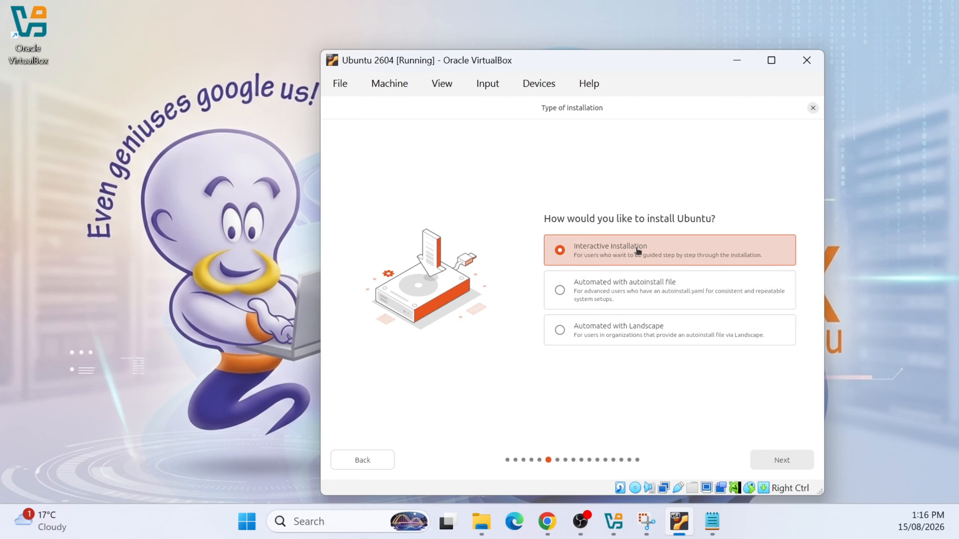
click(776, 466)
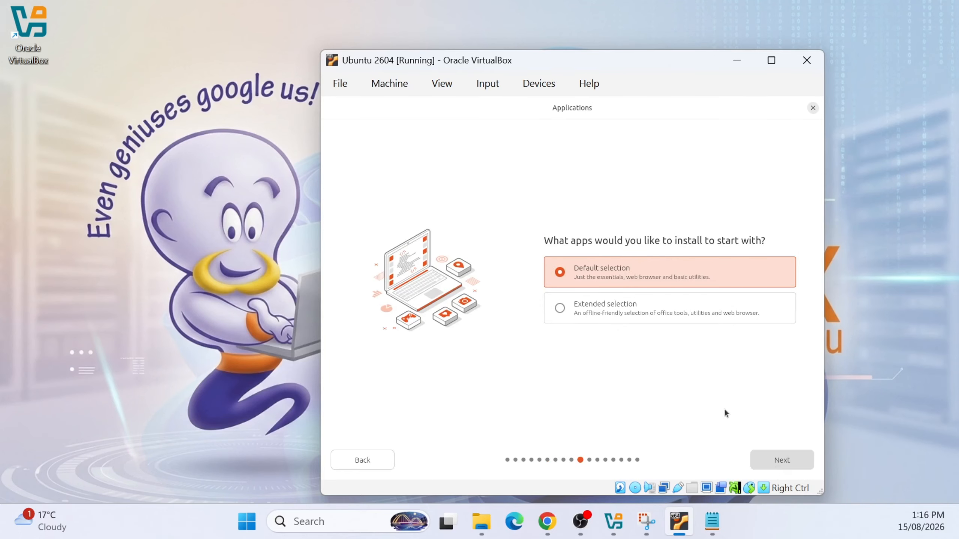
click(781, 466)
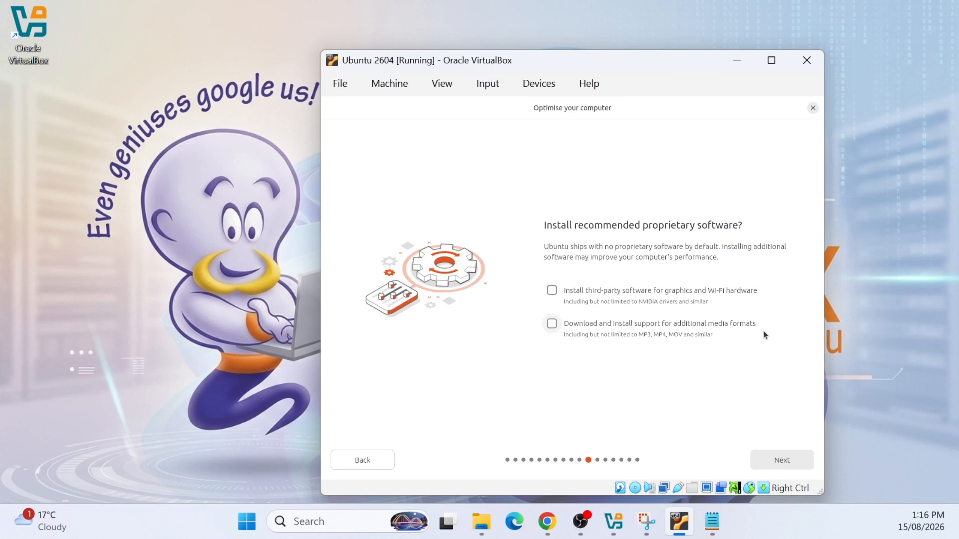
Skip the proprietary software and choose "Erase disk and install Ubuntu" with no encryption.
click(782, 458)
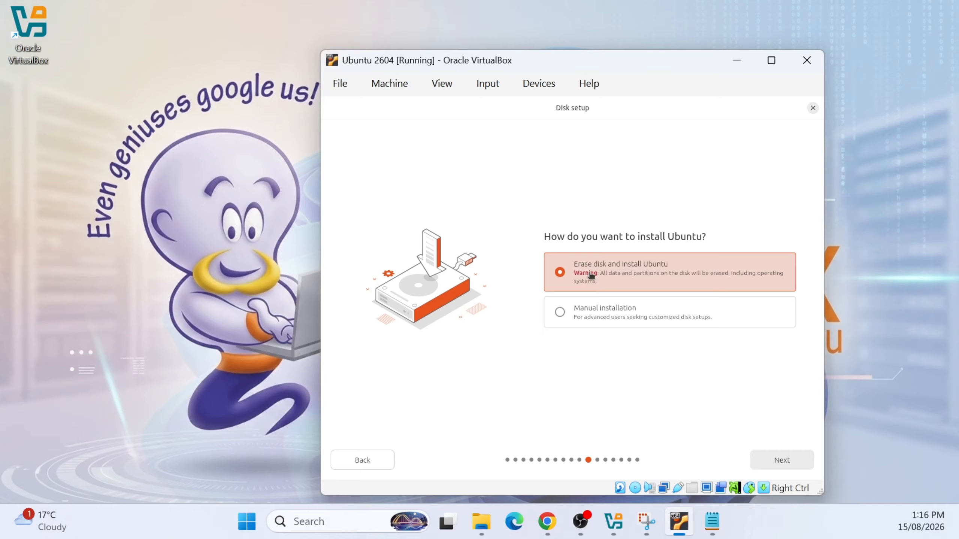
click(791, 462)
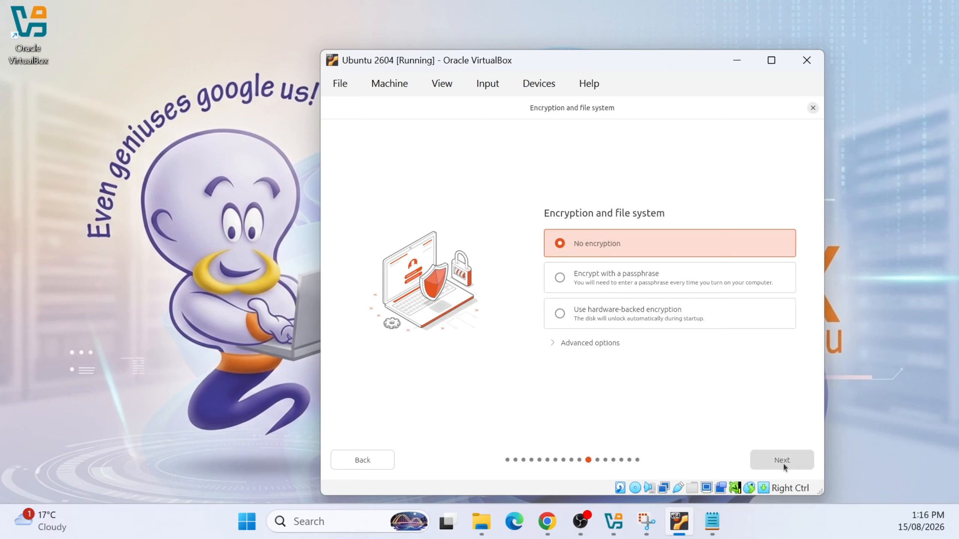
click(778, 460)
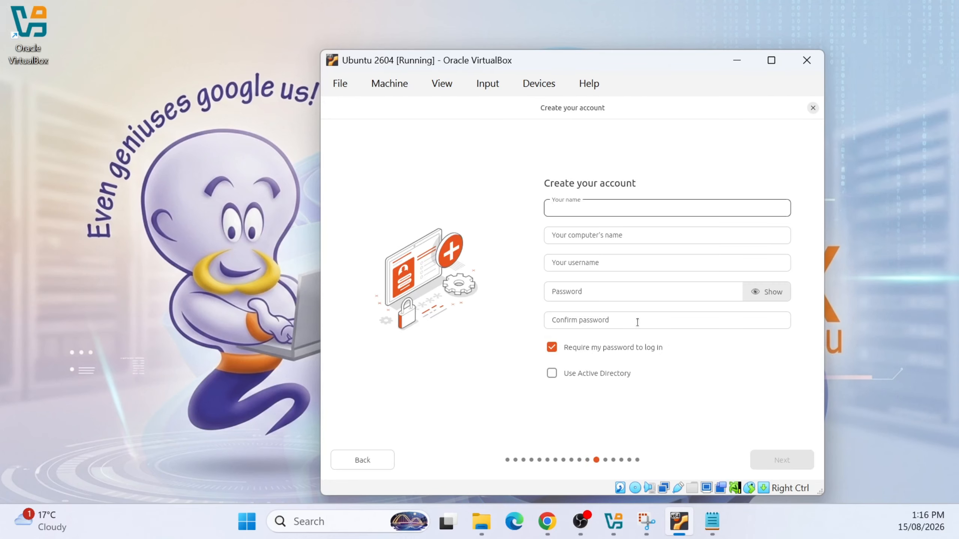
Turn off the password requirement at login and enter Virtualfix as the account's name.
click(563, 355)
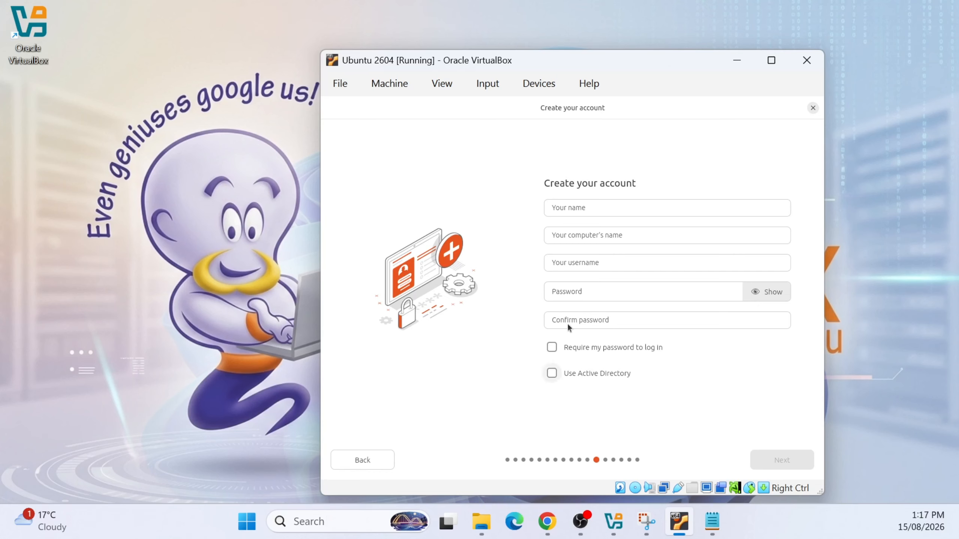
click(559, 211)
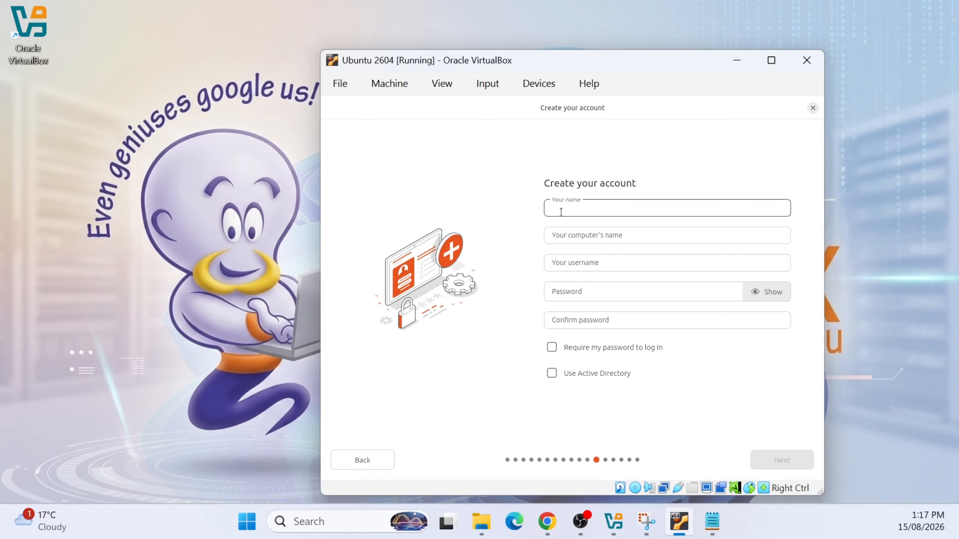
text(V)
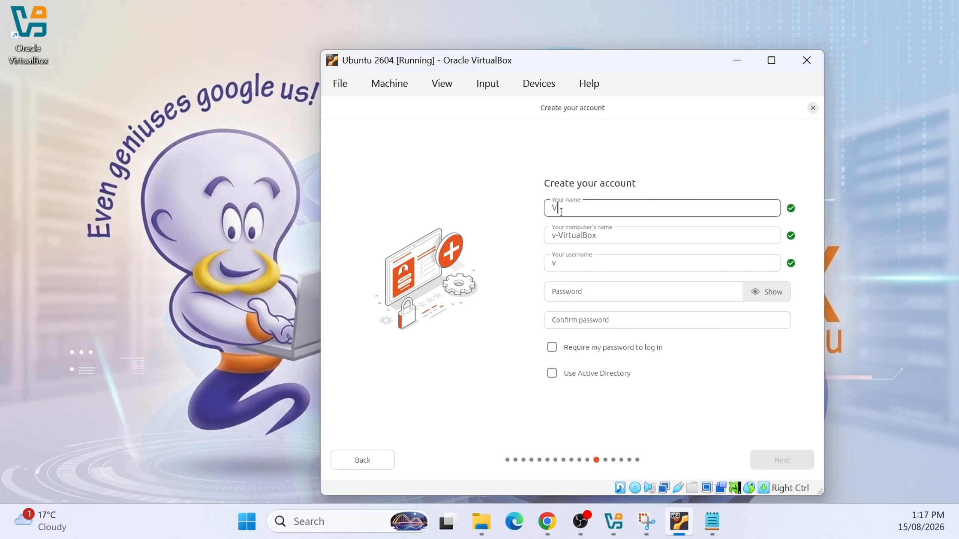
text(irtualfix)
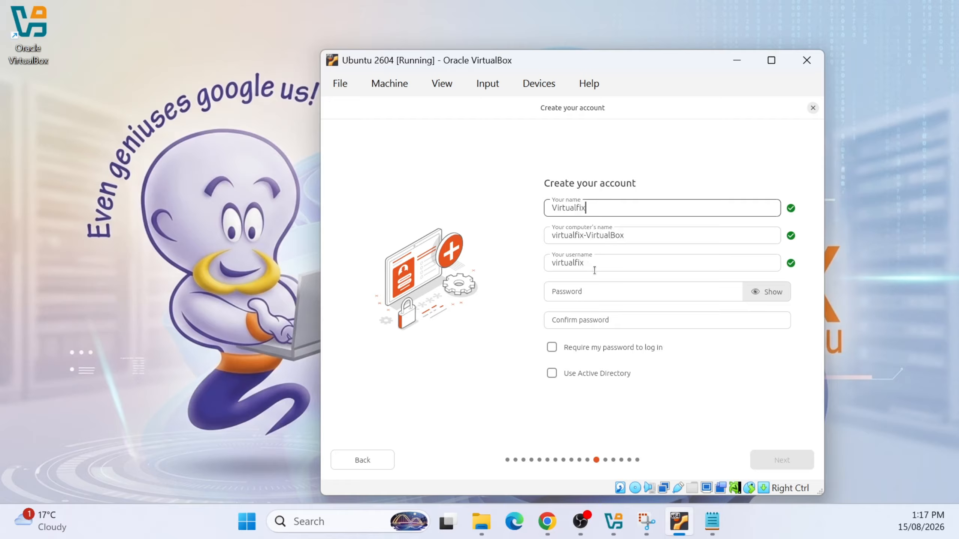
Enter and confirm the account password, then continue to the timezone selection.
click(594, 294)
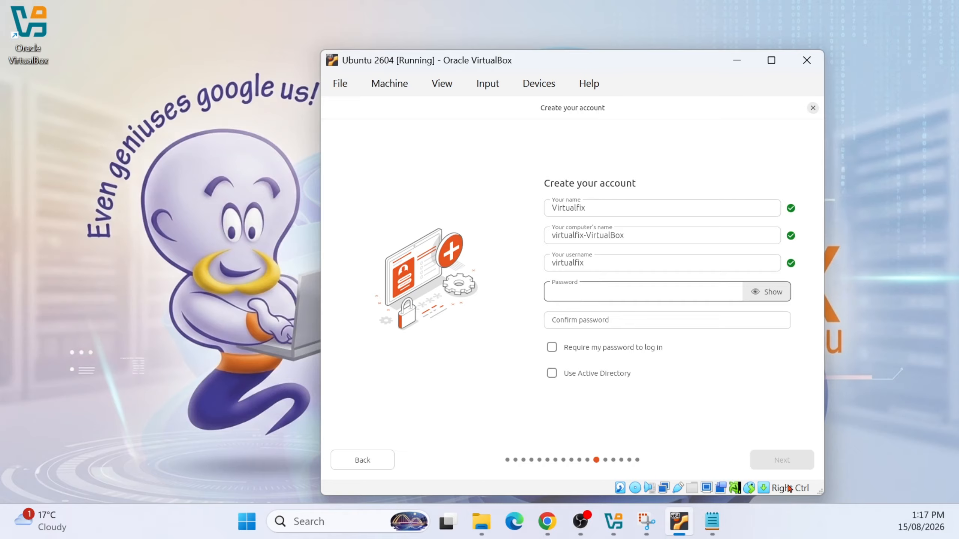
text(v)
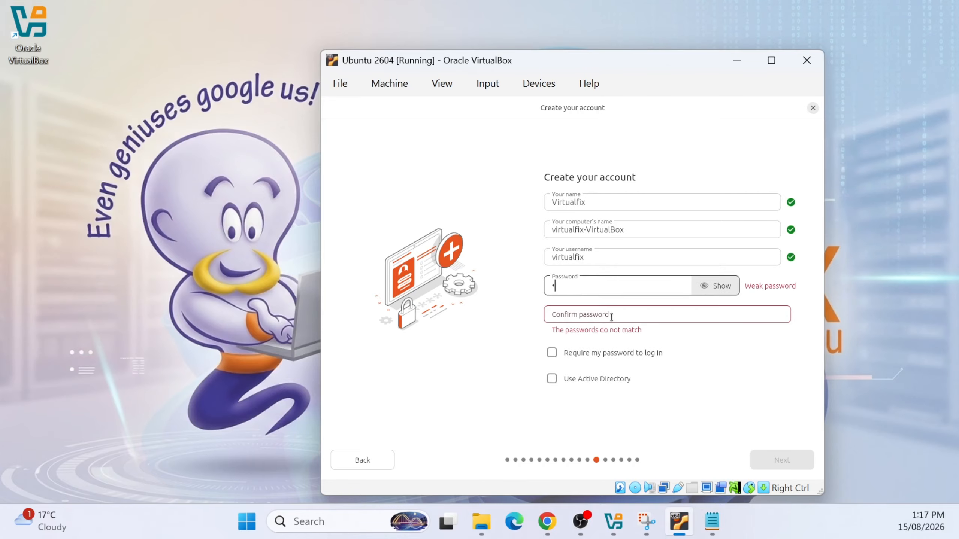
key(BackSpace)
text(••••••••••)
click(605, 318)
text(•••)
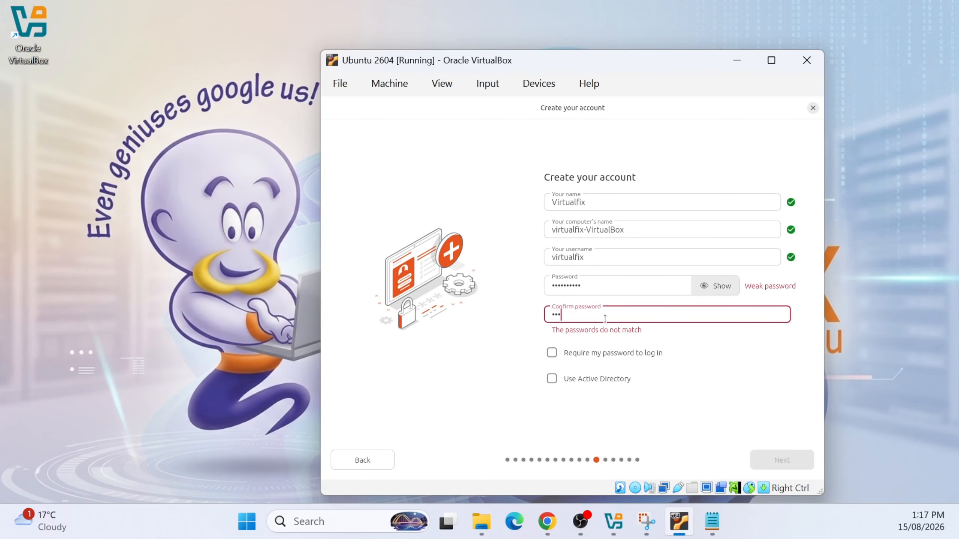
text(•••••••)
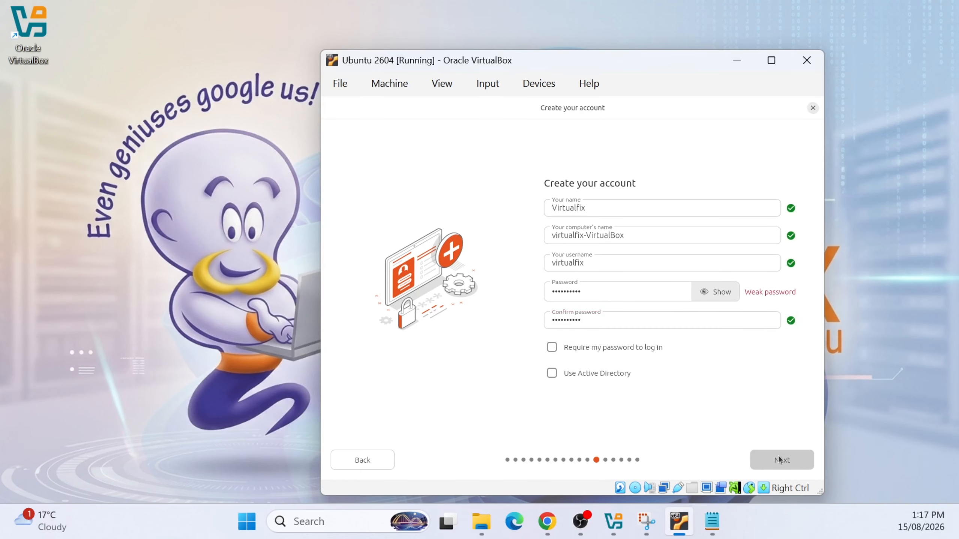
click(778, 458)
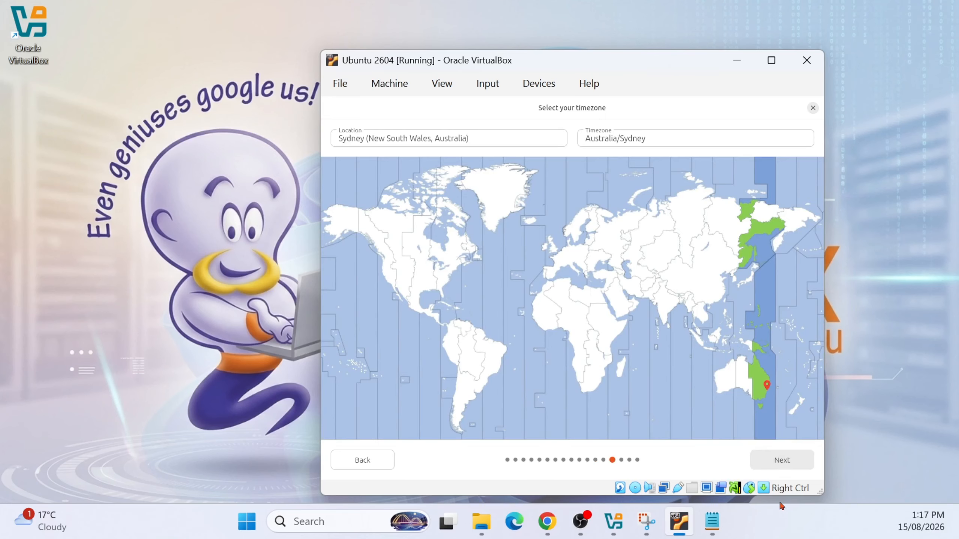
Install Ubuntu with the Australia/Sydney timezone and restart the virtual machine once the installation is complete.
click(777, 461)
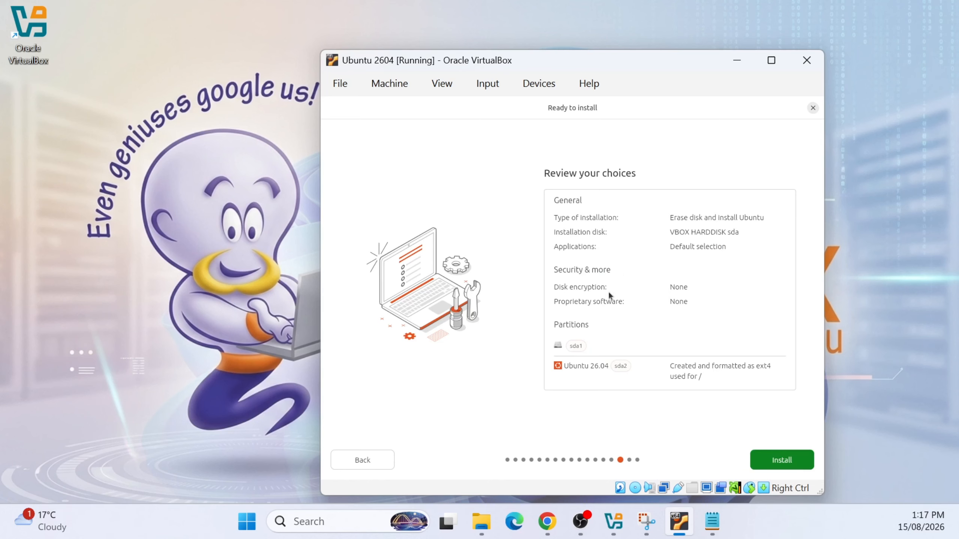
click(764, 463)
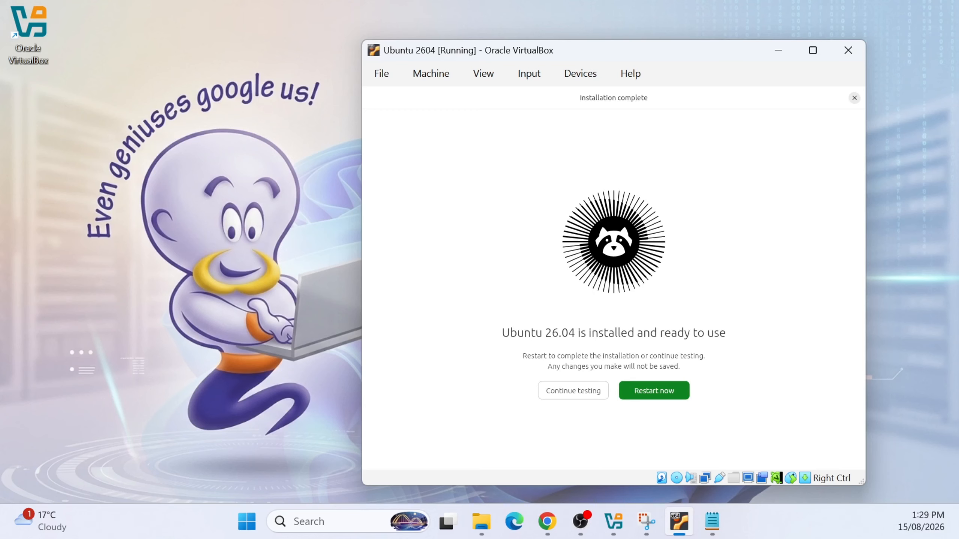
click(654, 391)
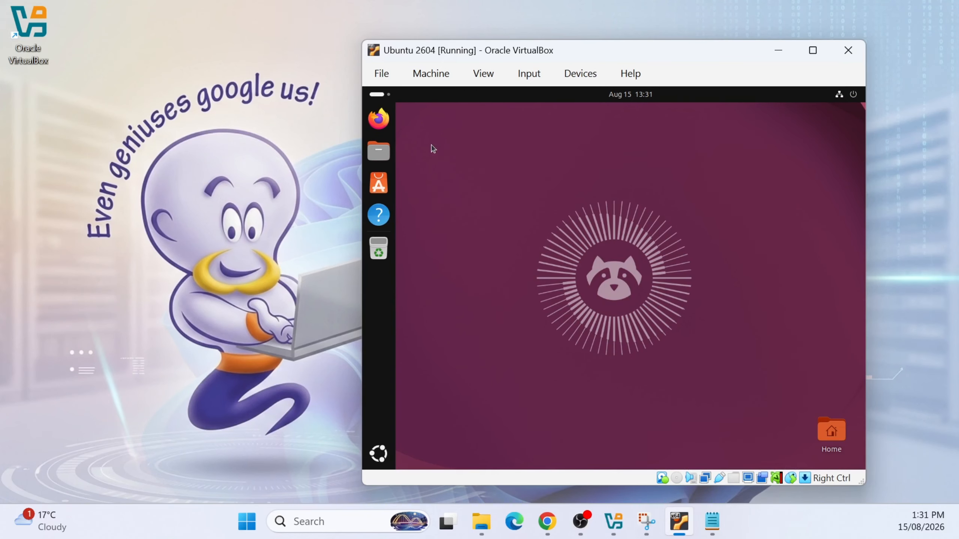
Maximize the virtual machine window and go through the Ubuntu welcome setup with Location Services off.
click(813, 50)
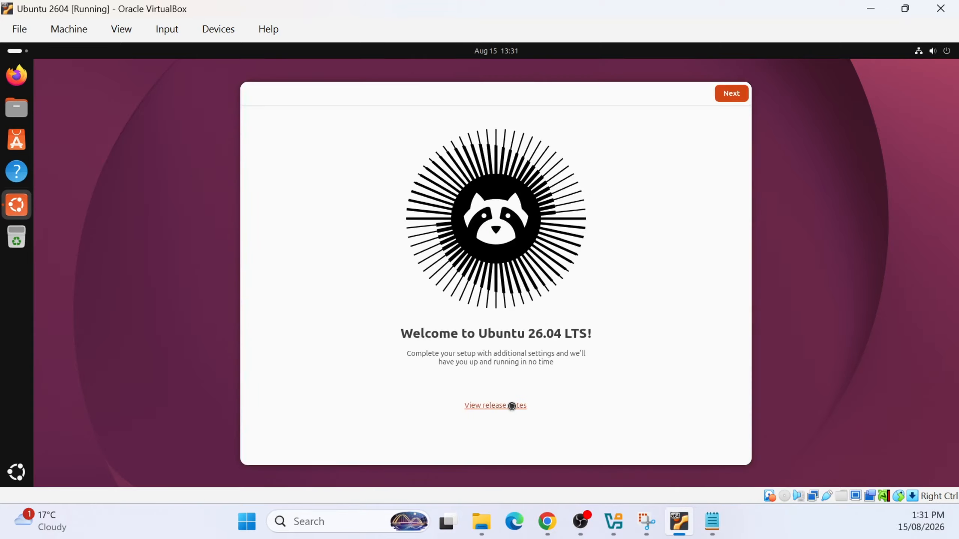
click(732, 93)
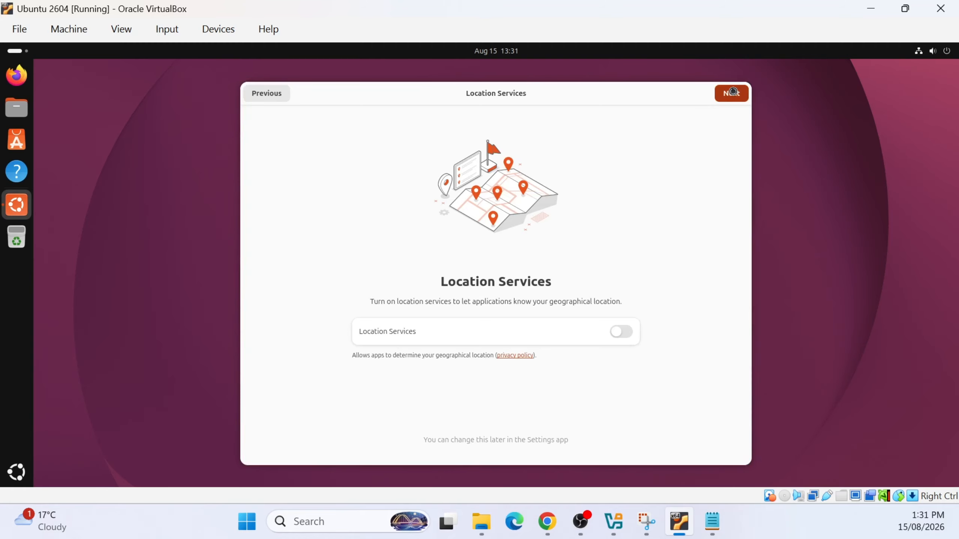
click(733, 93)
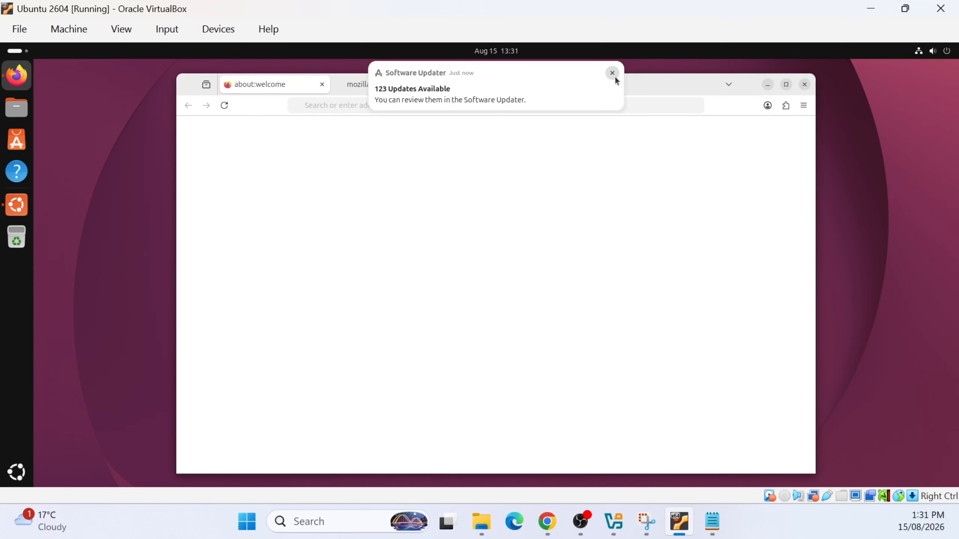
Dismiss the software update notification and try to open vrtualfix.com.au in Firefox.
click(612, 73)
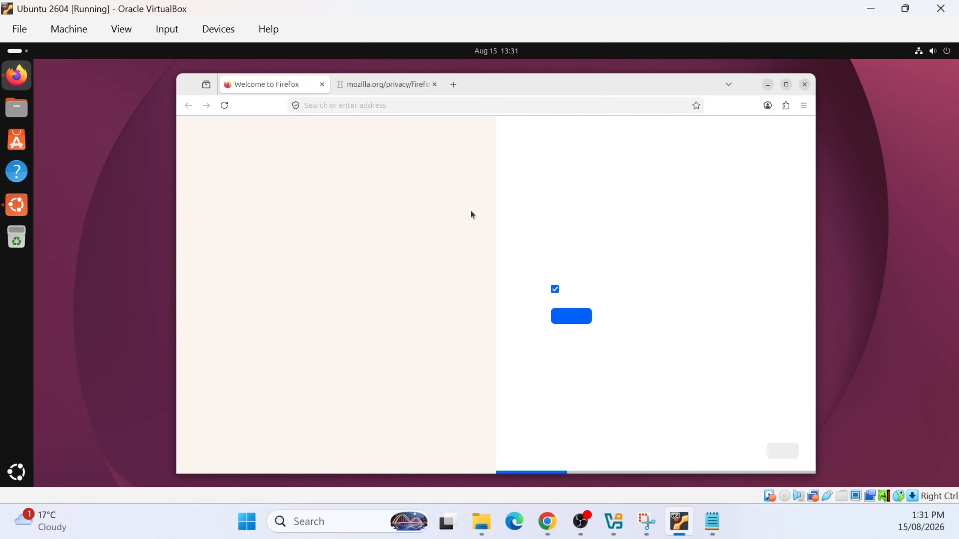
click(379, 105)
text(v)
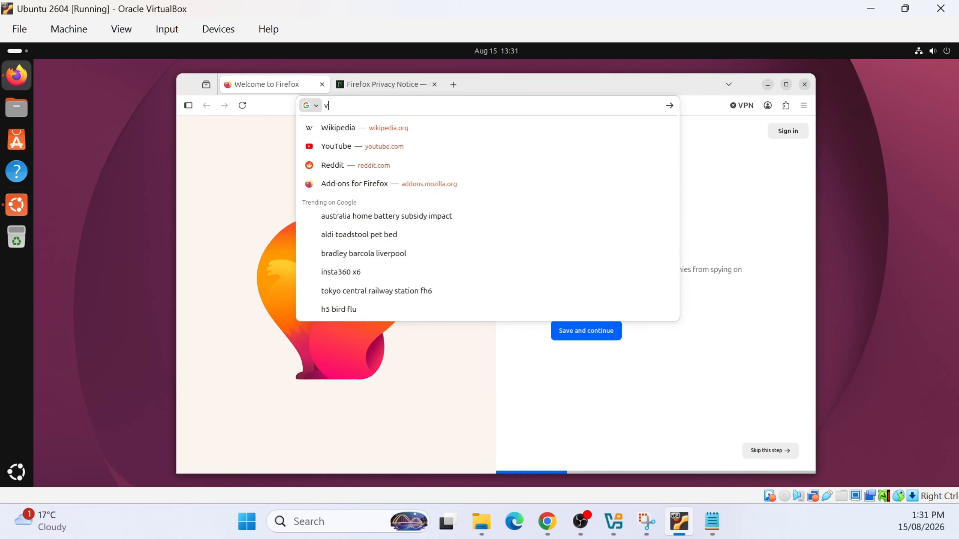
text(rtualfix.c)
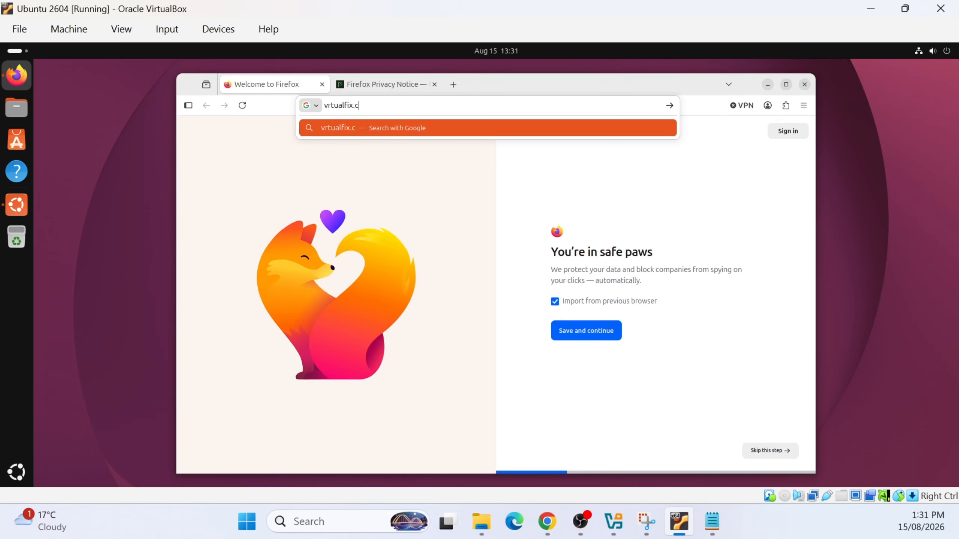
text(om.au)
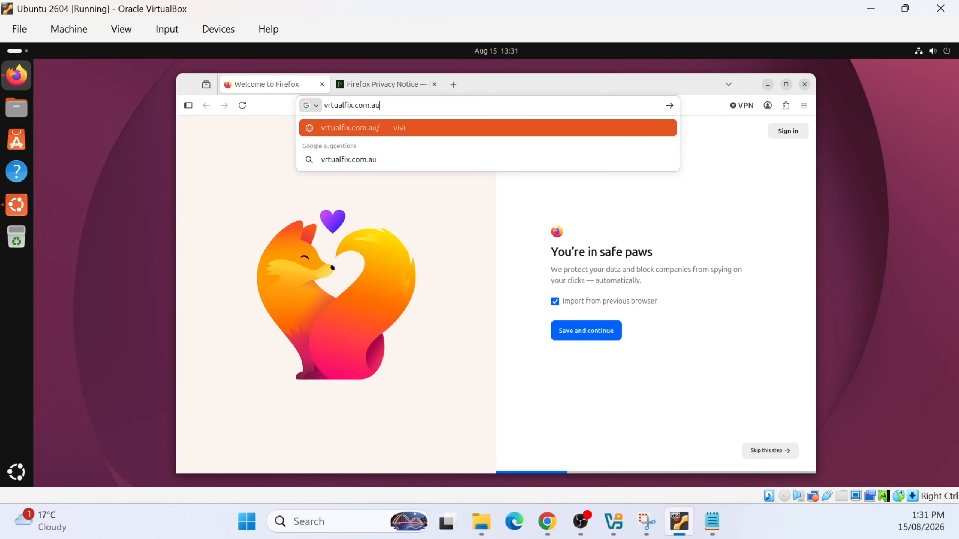
key(Return)
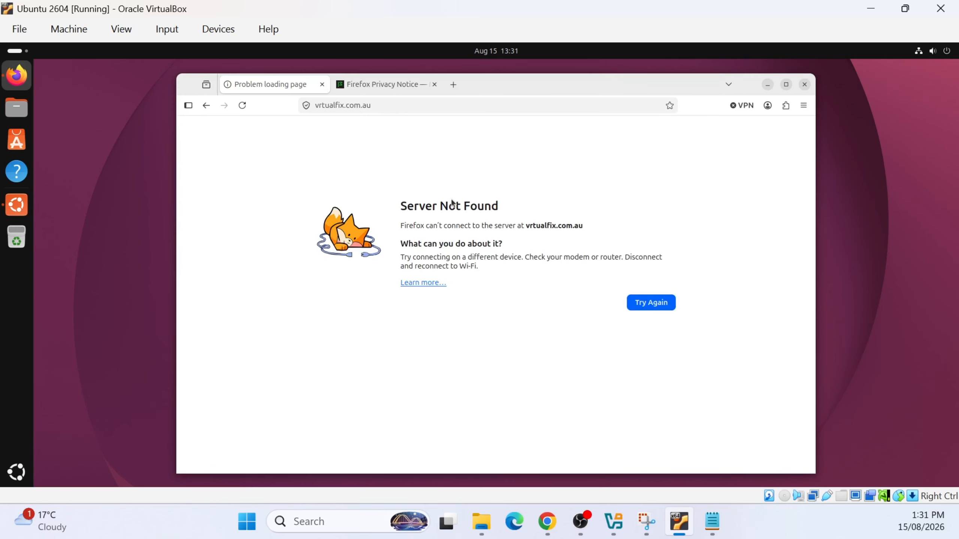
Correct the web address to virtualfix.com.au, load the site and look over its home page.
click(317, 104)
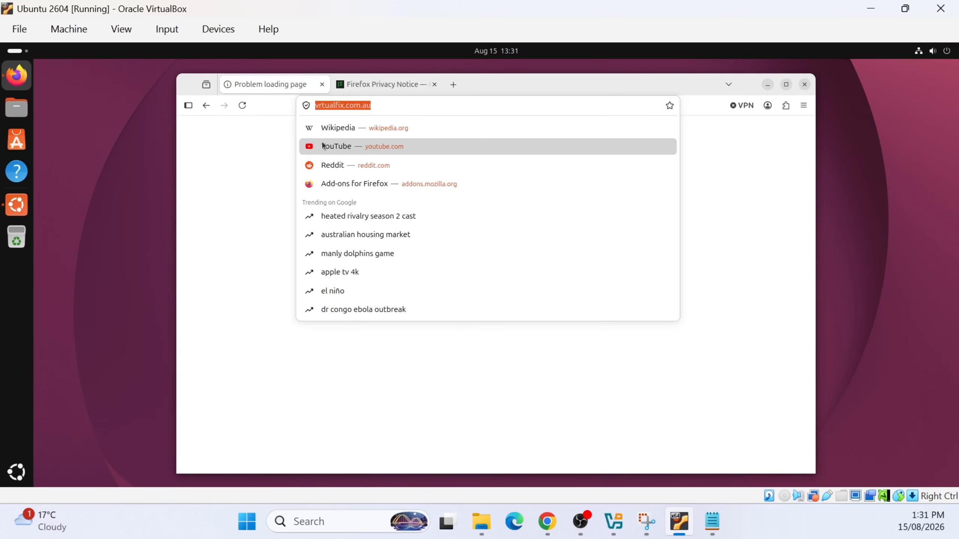
click(318, 104)
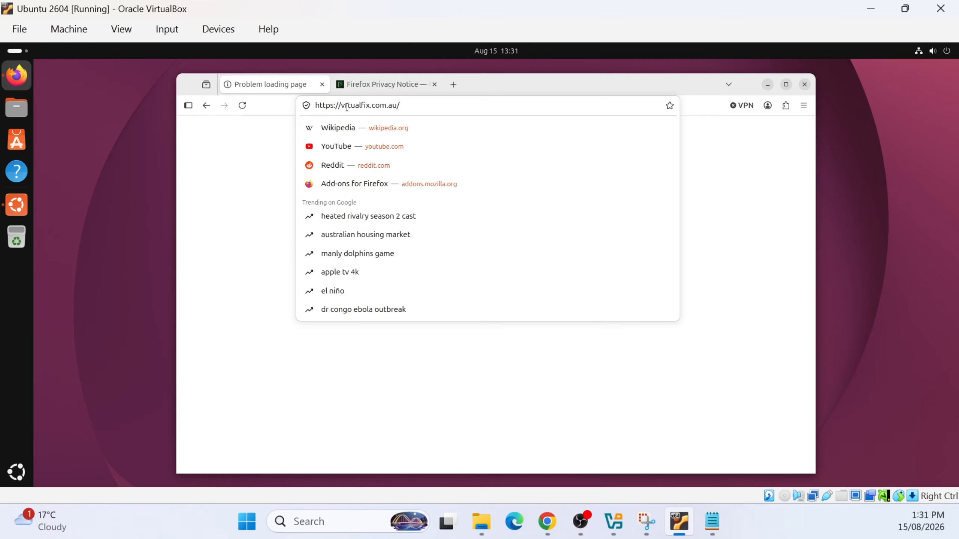
text(i)
key(Return)
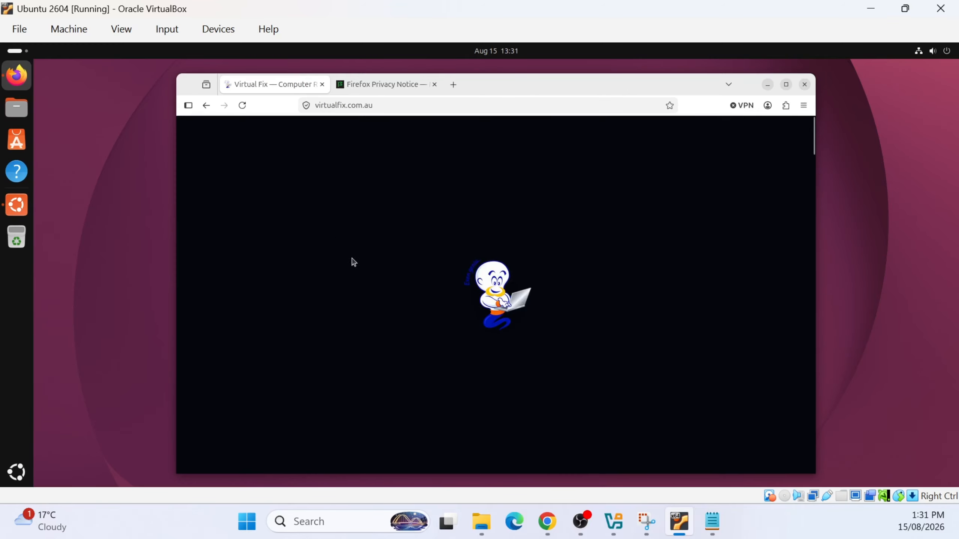
scroll(604, 340, down, 2)
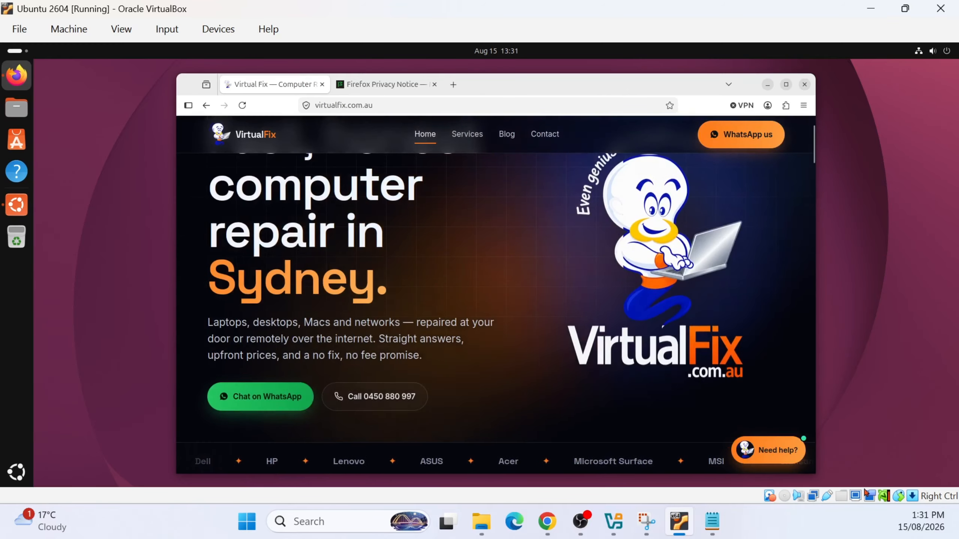
scroll(357, 289, down, 7)
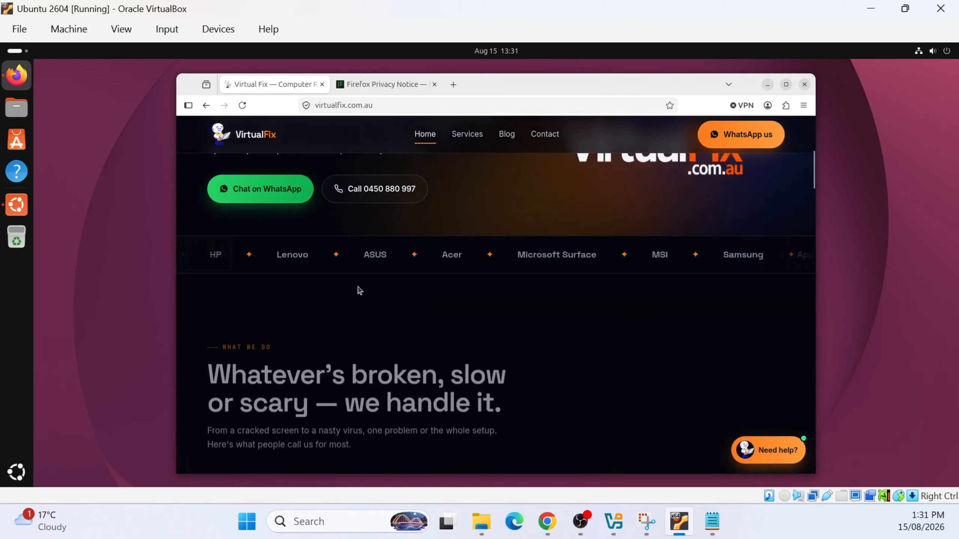
scroll(419, 257, up, 5)
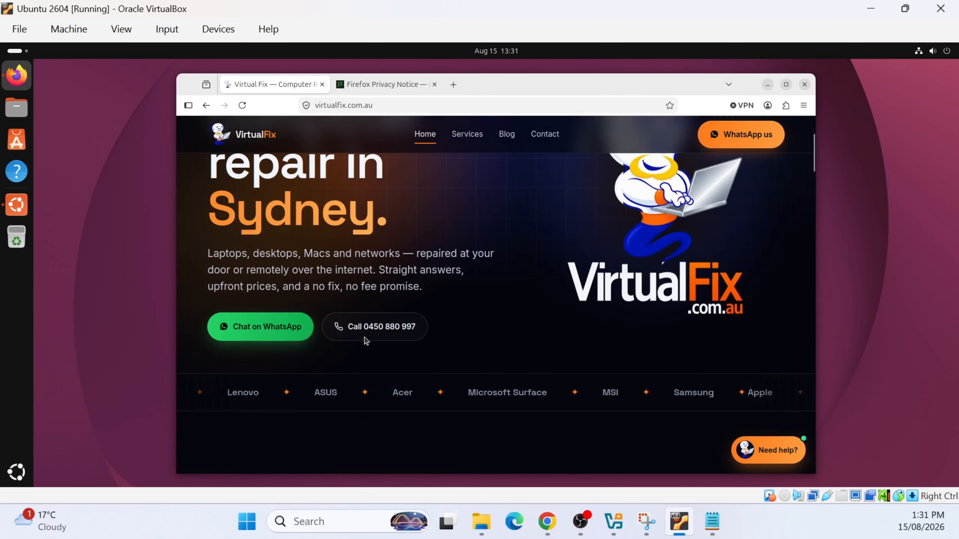
scroll(620, 293, up, 3)
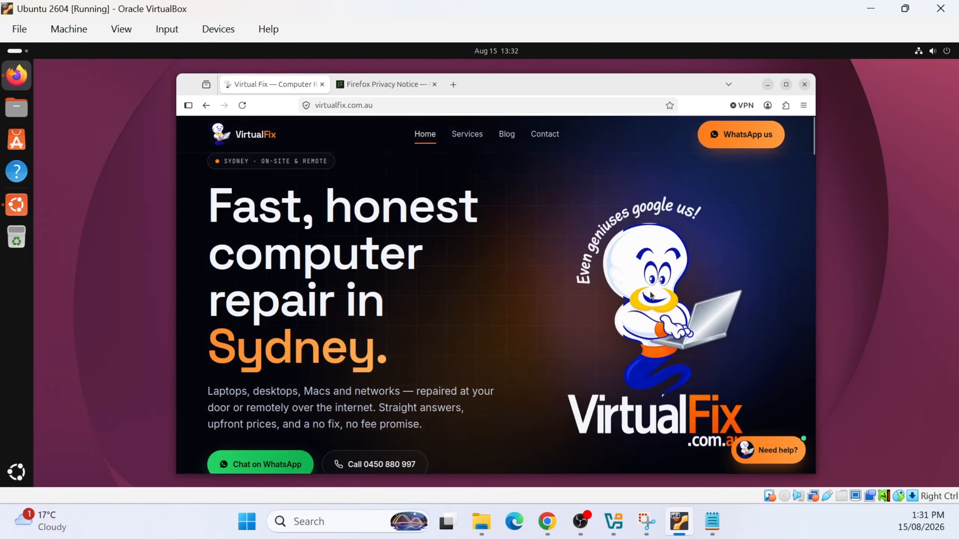